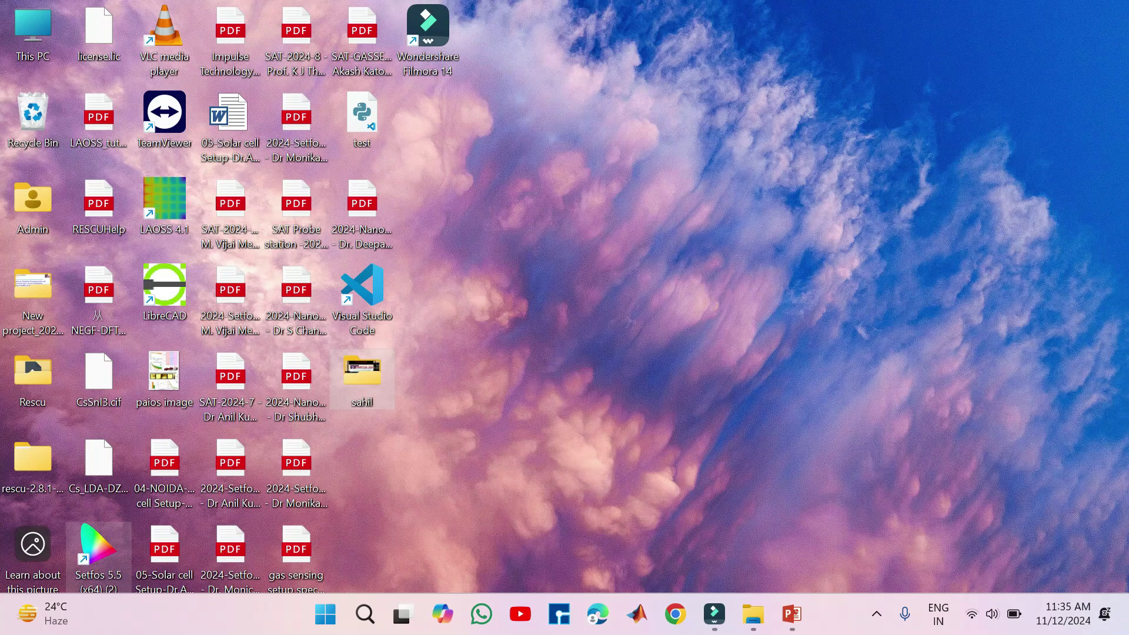
- Launch Setfos 5.5, passing its startup notices, and create a new simulation file
right_click(98, 588)
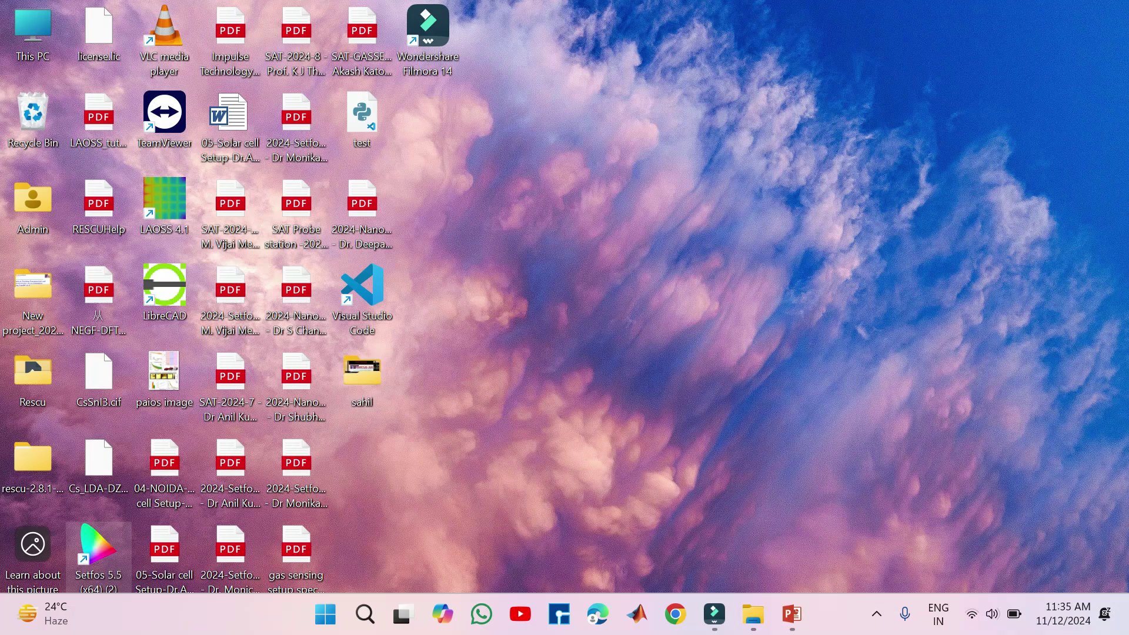
left_click(193, 251)
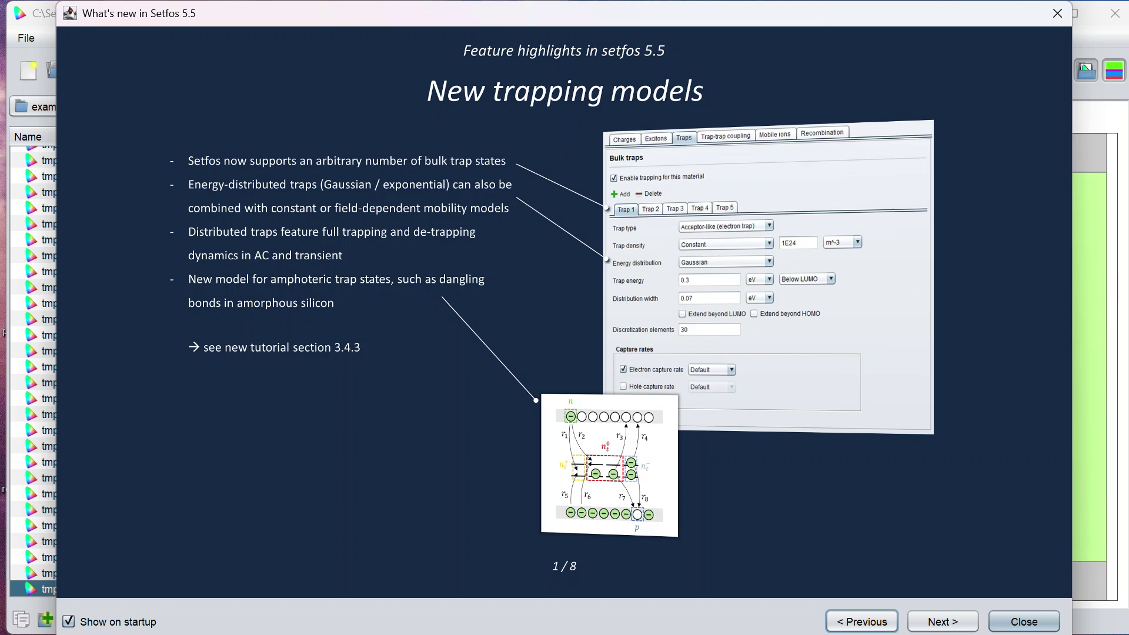
key("Return")
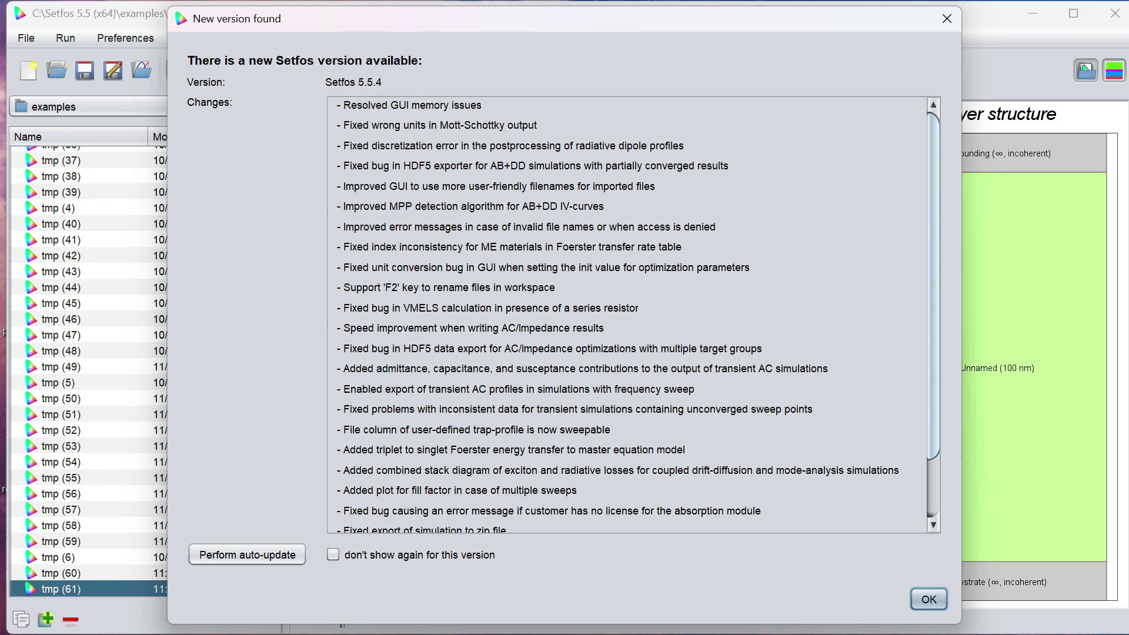
key("Return")
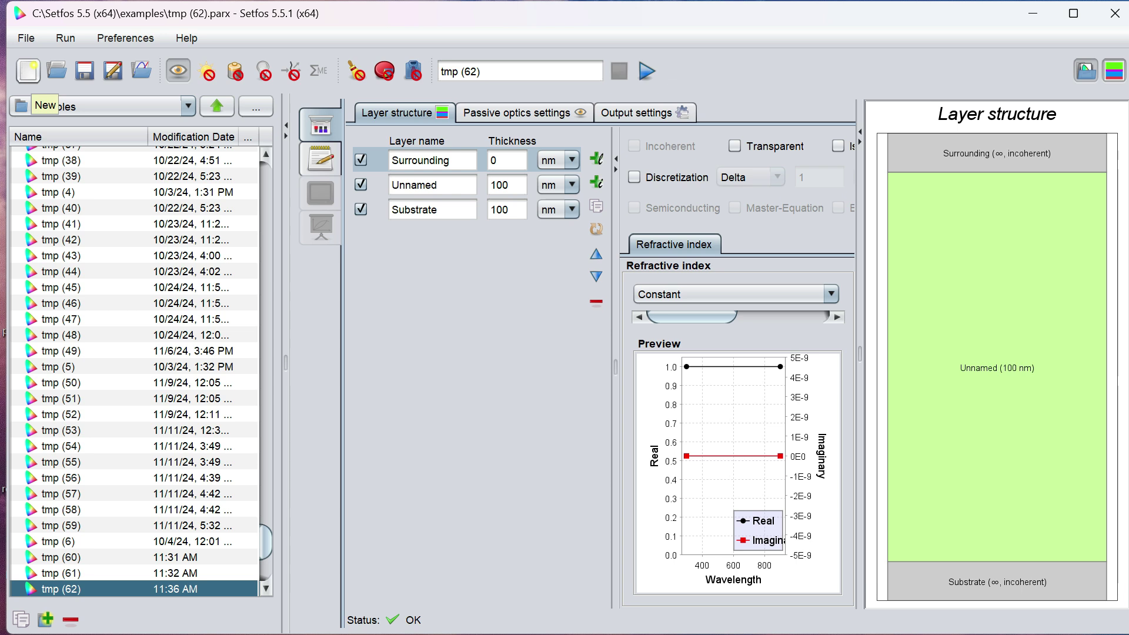
left_click(28, 71)
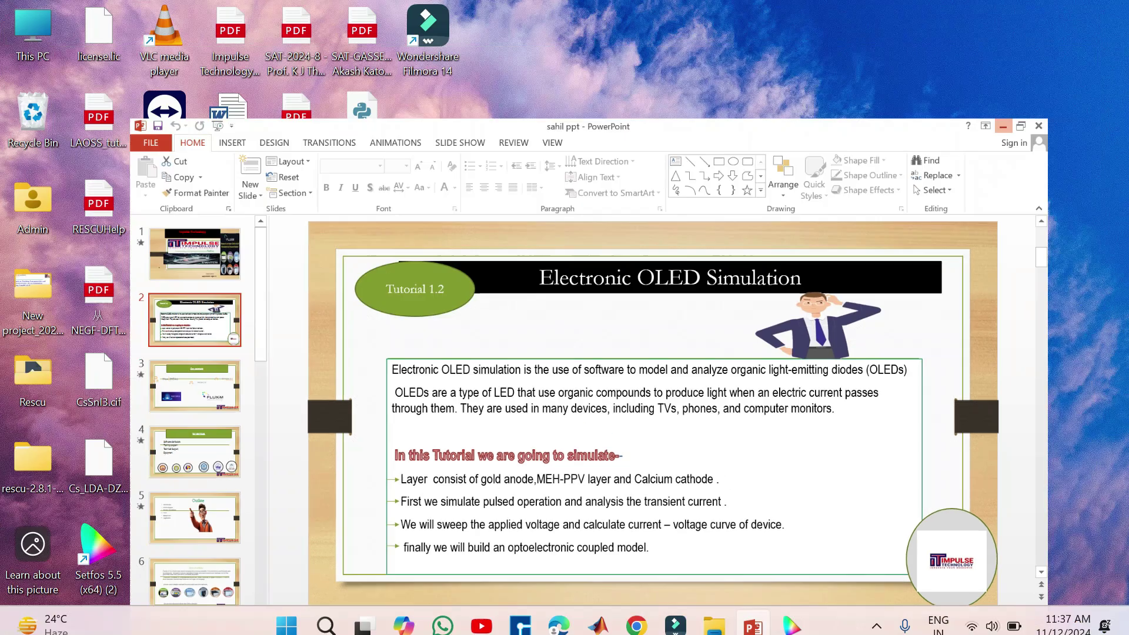
- Minimize the PowerPoint presentation, return to Setfos and activate the drift-diffusion electrical simulation mode
left_click(1002, 126)
mouse_move(753, 614)
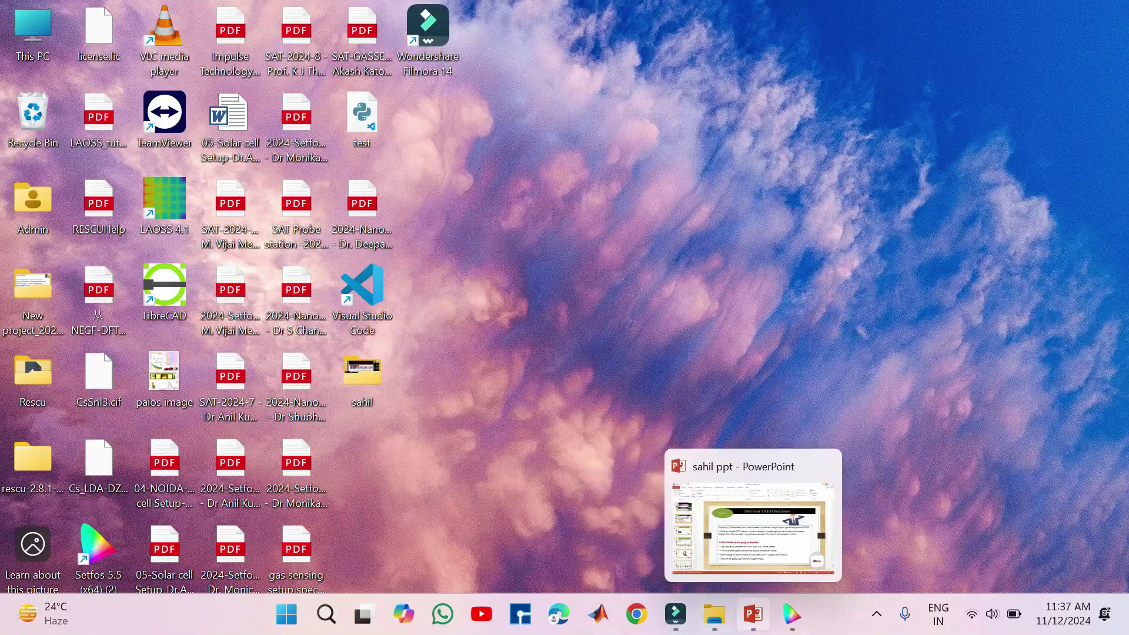
left_click(791, 614)
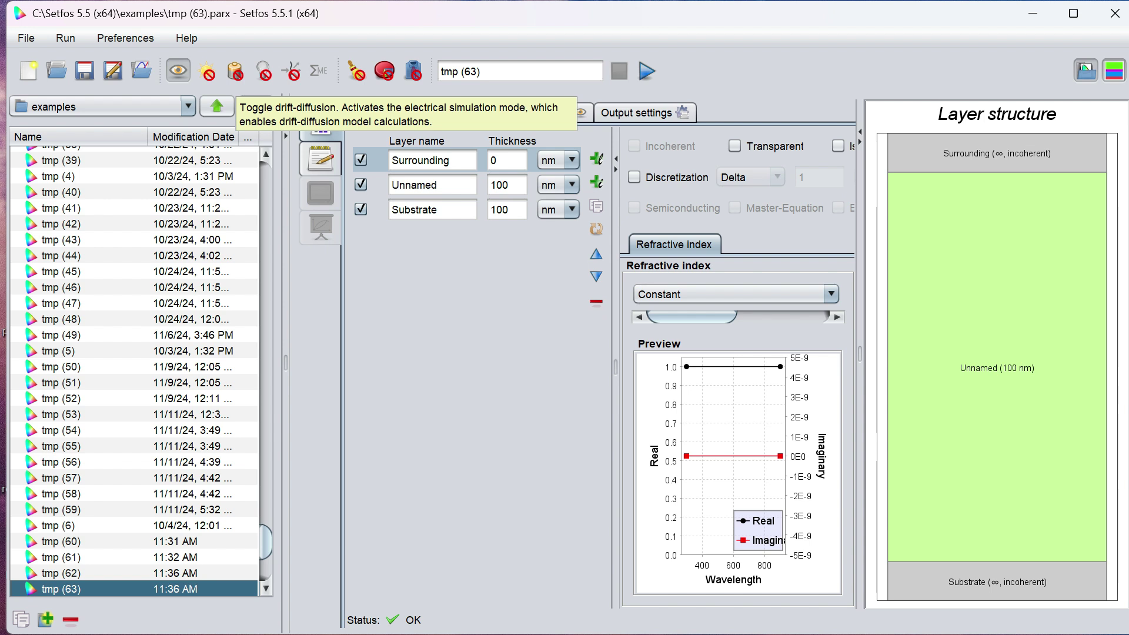
left_click(235, 71)
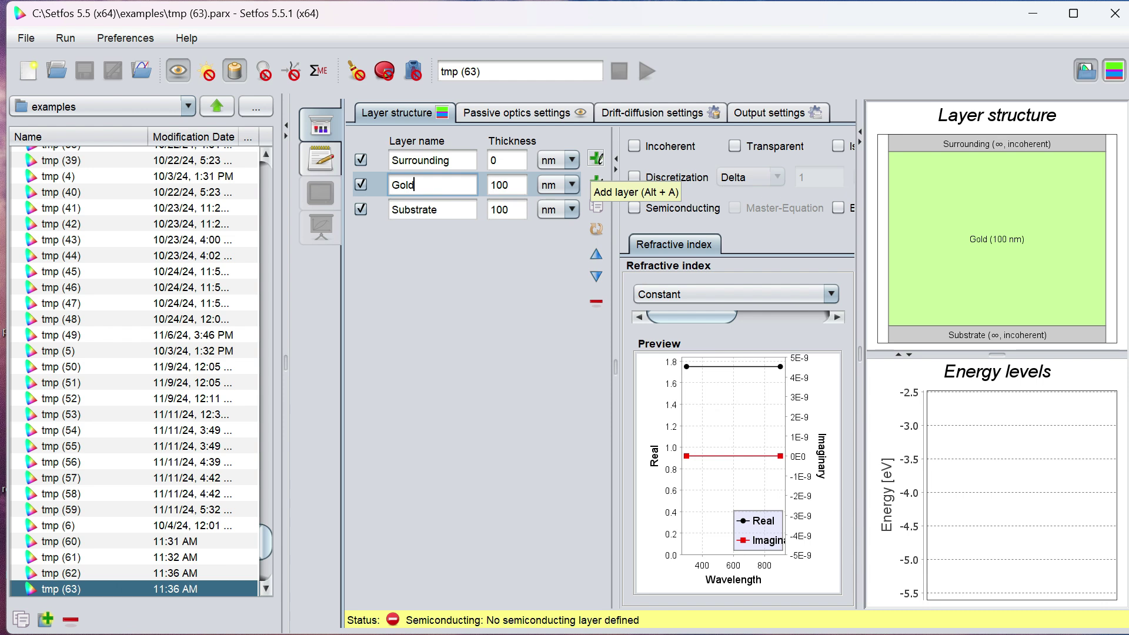
- Add MEH-PPV and calcium layers below Gold and set the thicknesses: Gold 10 nm, MEH-PPV 120 nm, calcium 10 nm
left_click(596, 179)
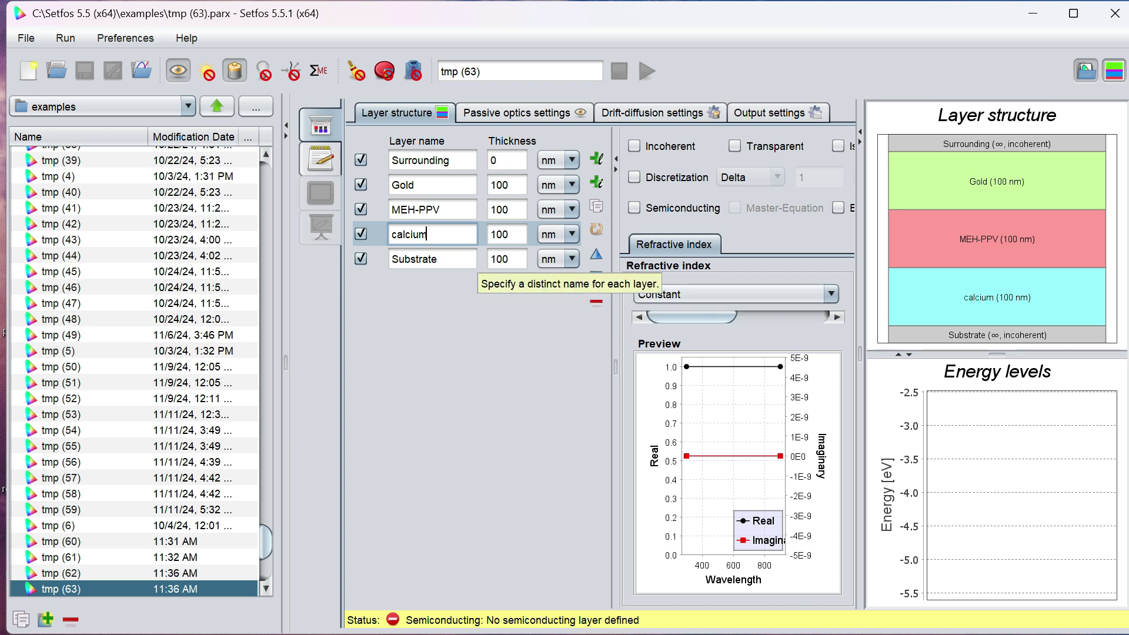
left_click(507, 184)
key("BackSpace")
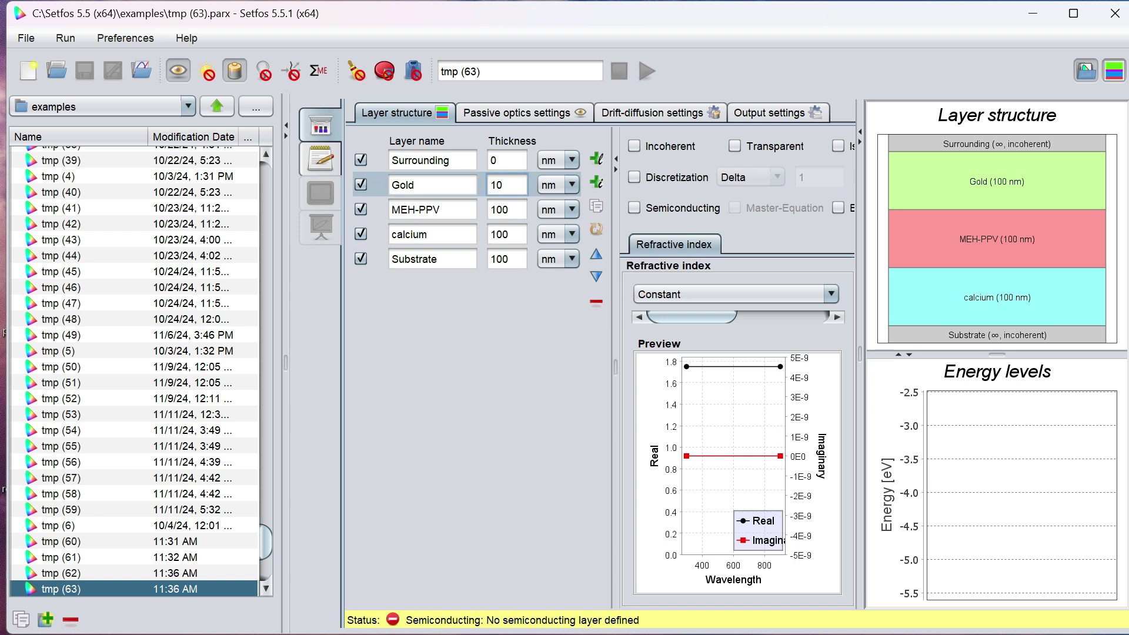
left_click(507, 209)
key("BackSpace")
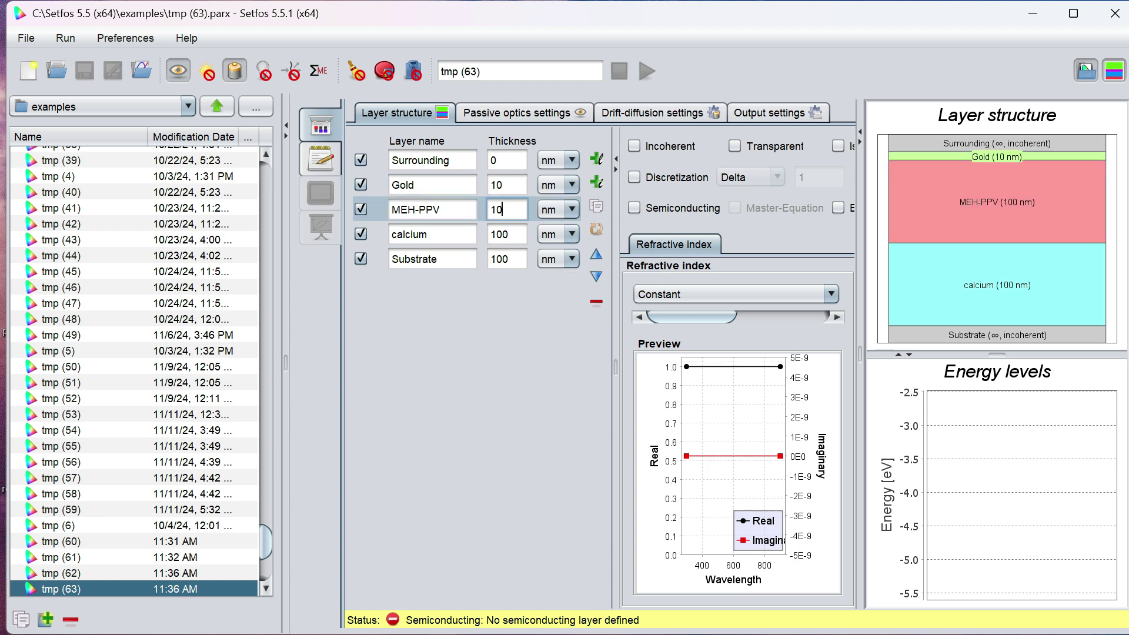
key("BackSpace")
type("20")
left_click(507, 234)
key("BackSpace")
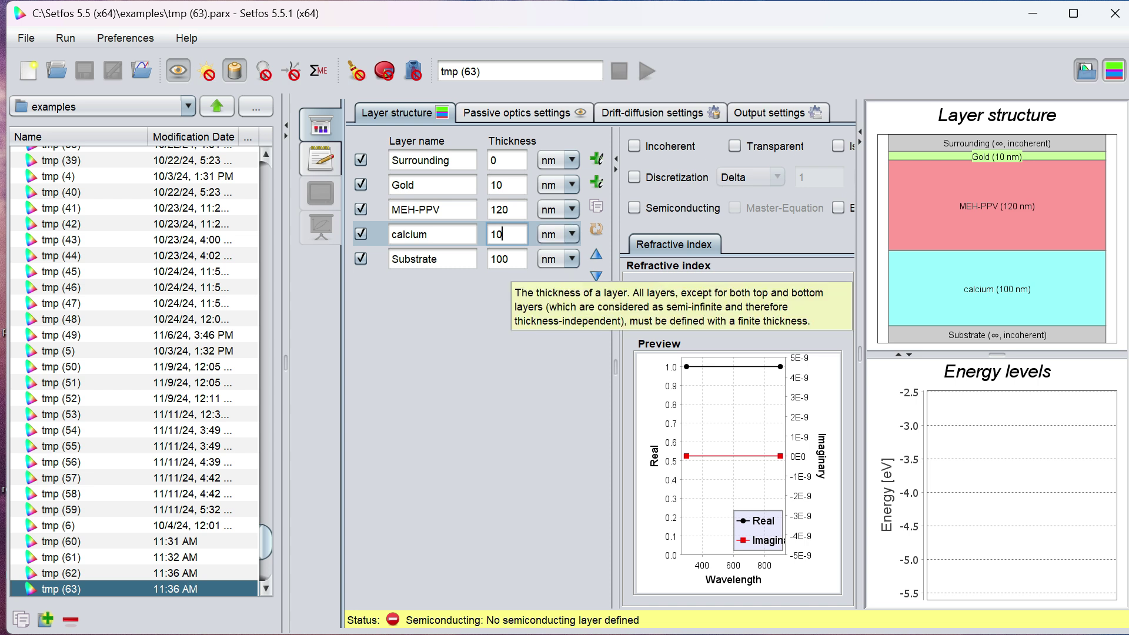
- Define the Gold layer as an electrode and replace its default workfunction value
left_click(432, 185)
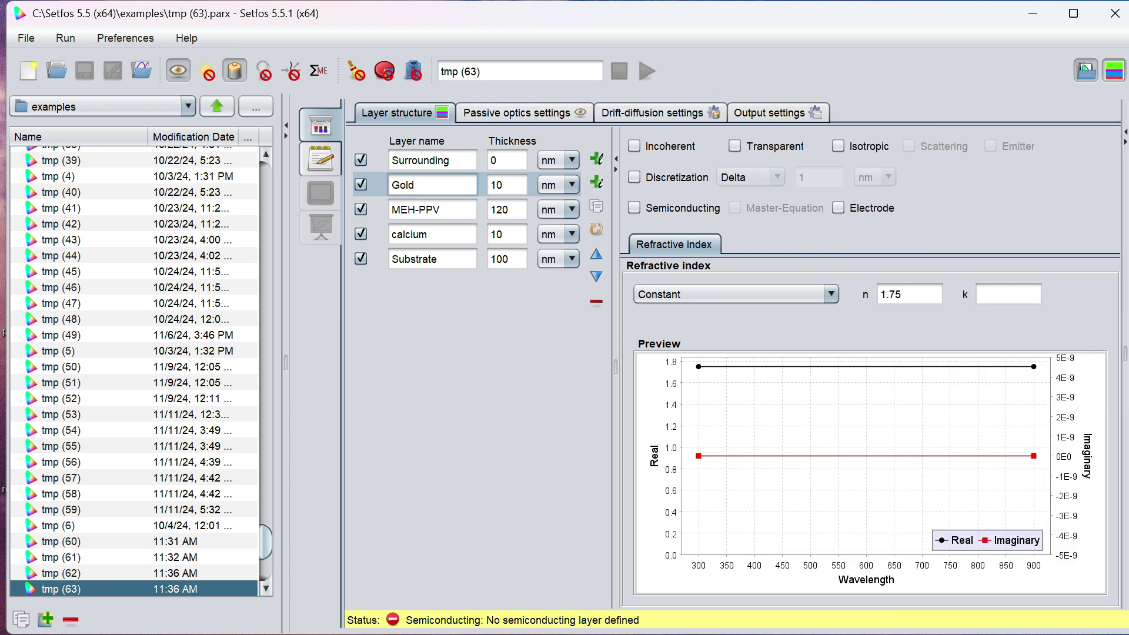
left_click(735, 294)
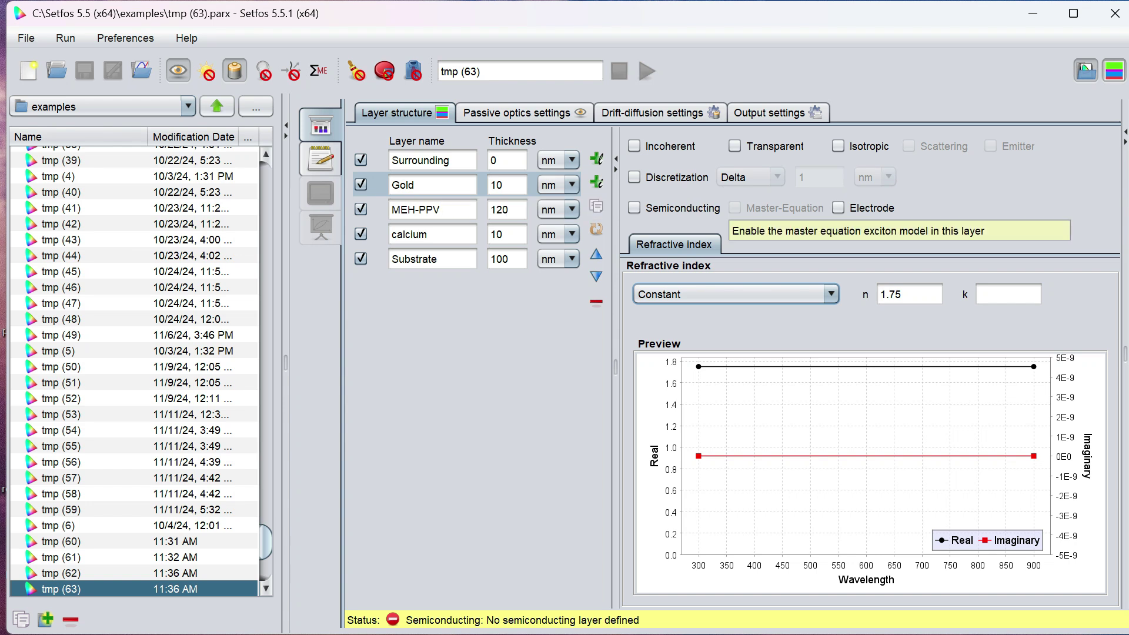
left_click(838, 208)
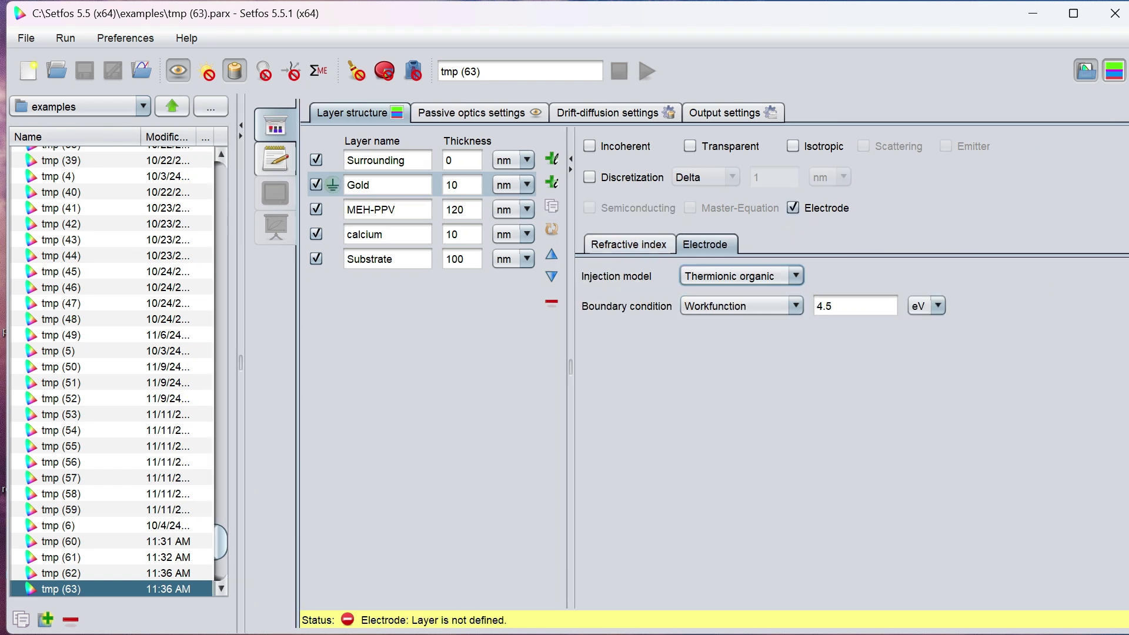
left_click(855, 305)
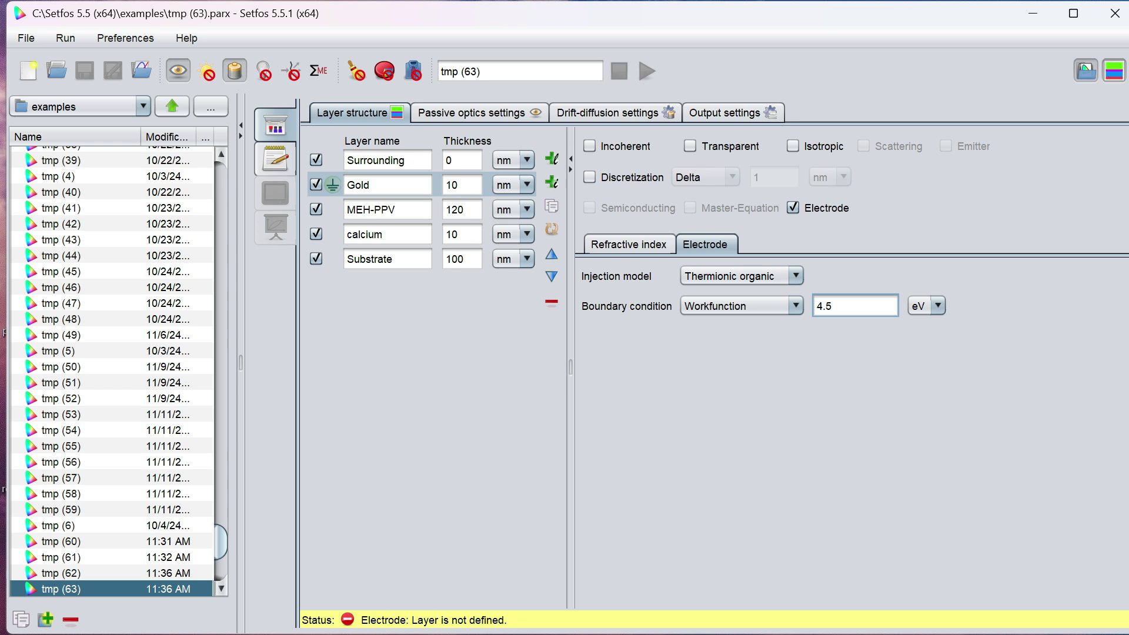
key("BackSpace")
key("BackSpace")
key("BackSpace")
- Define the MEH-PPV layer as semiconducting and import the electrical material file MEH-PPV.em for it
left_click(394, 209)
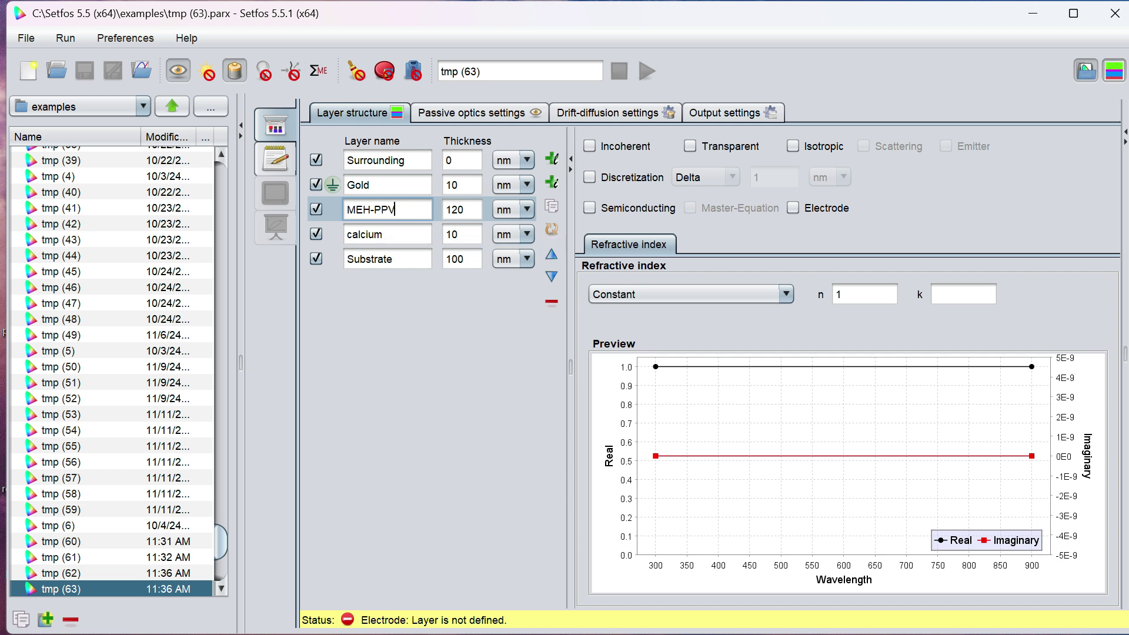
left_click(590, 208)
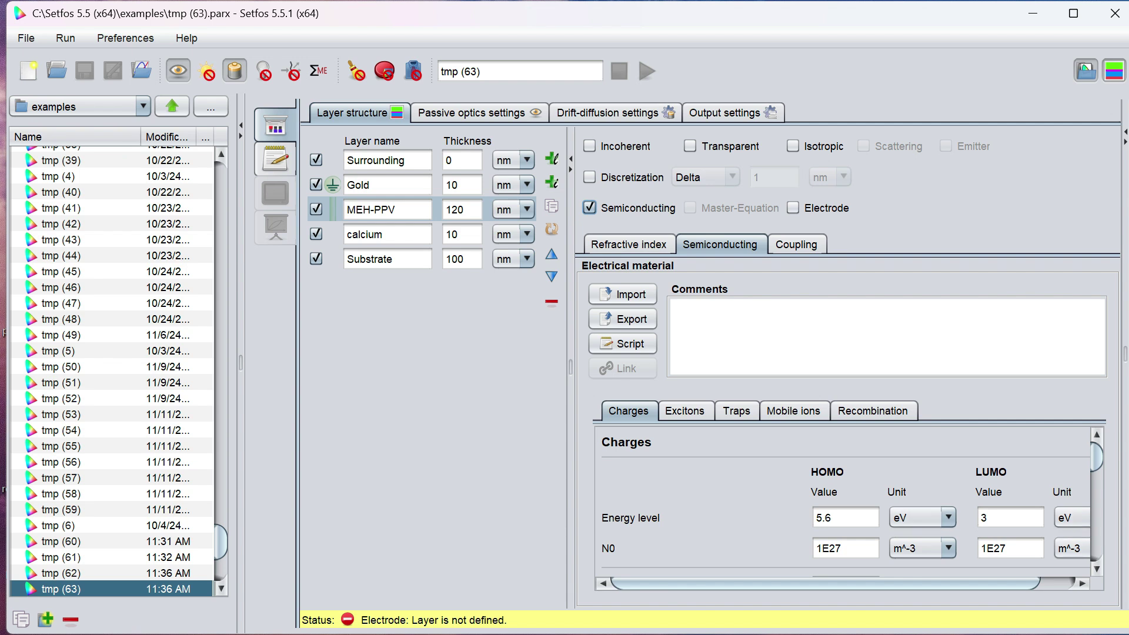
left_click(623, 294)
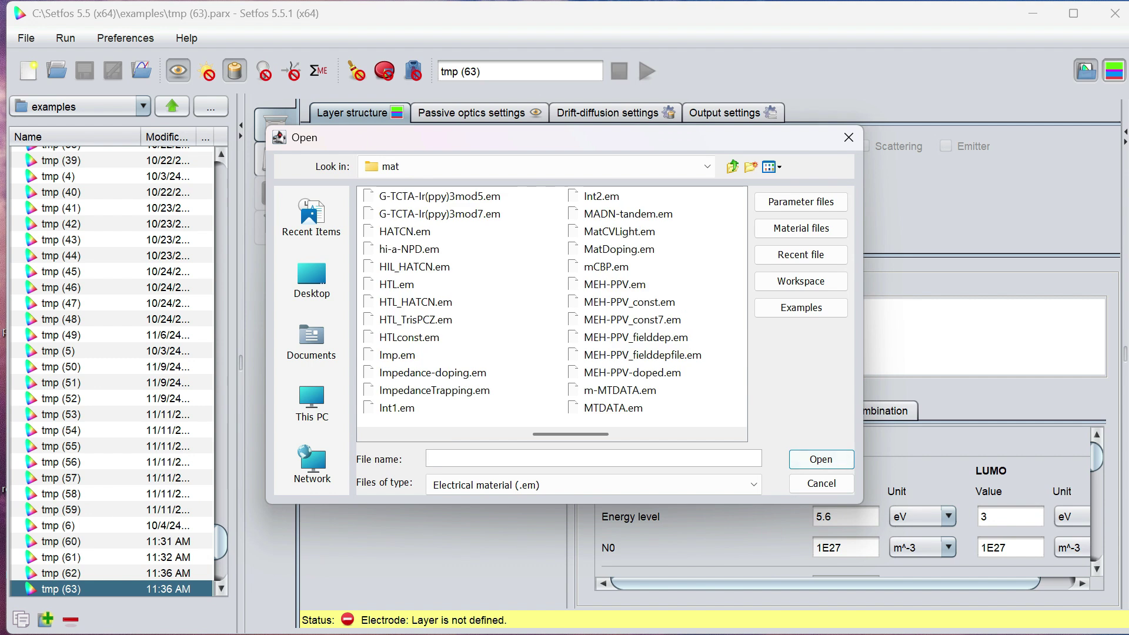
left_click(614, 284)
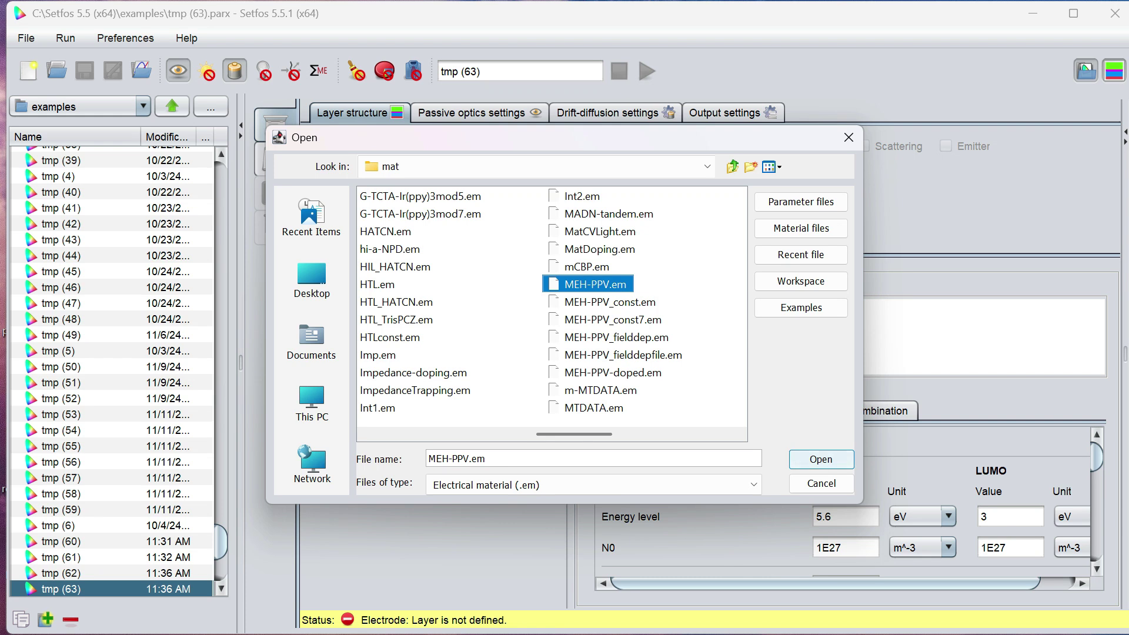
key("Return")
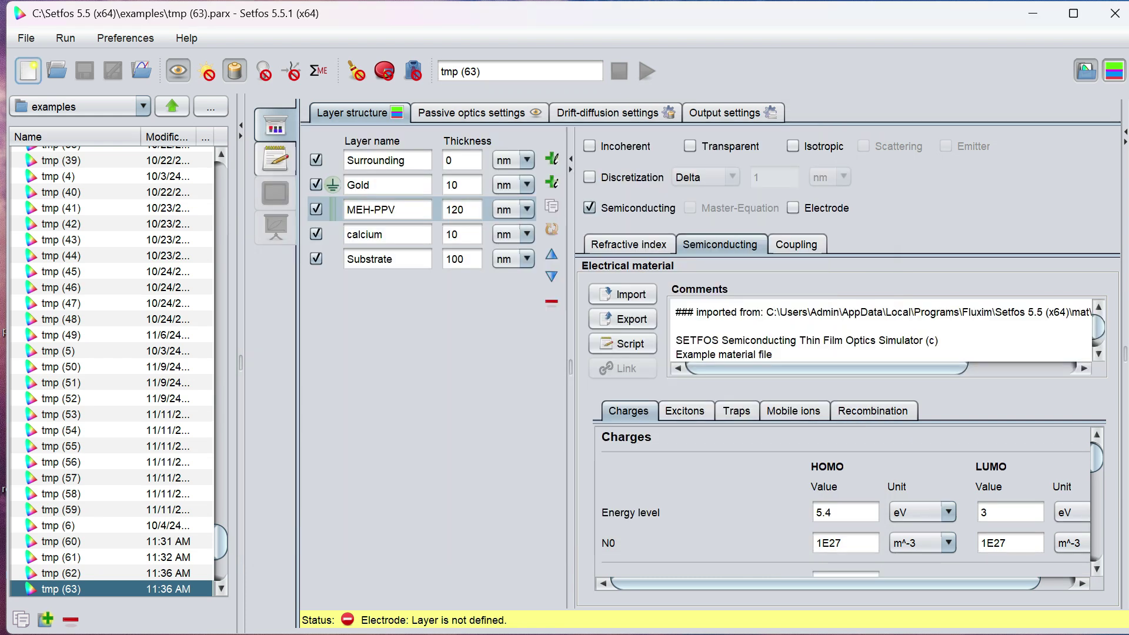
- Define the calcium layer as an electrode with a workfunction of 3.3 eV
left_click(387, 234)
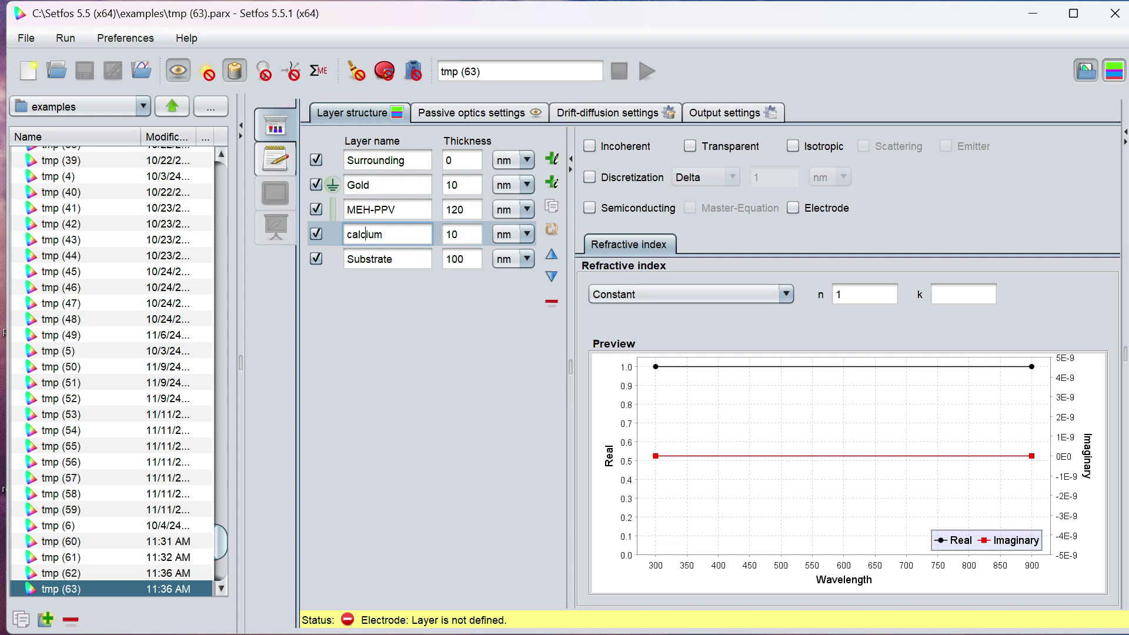
left_click(793, 208)
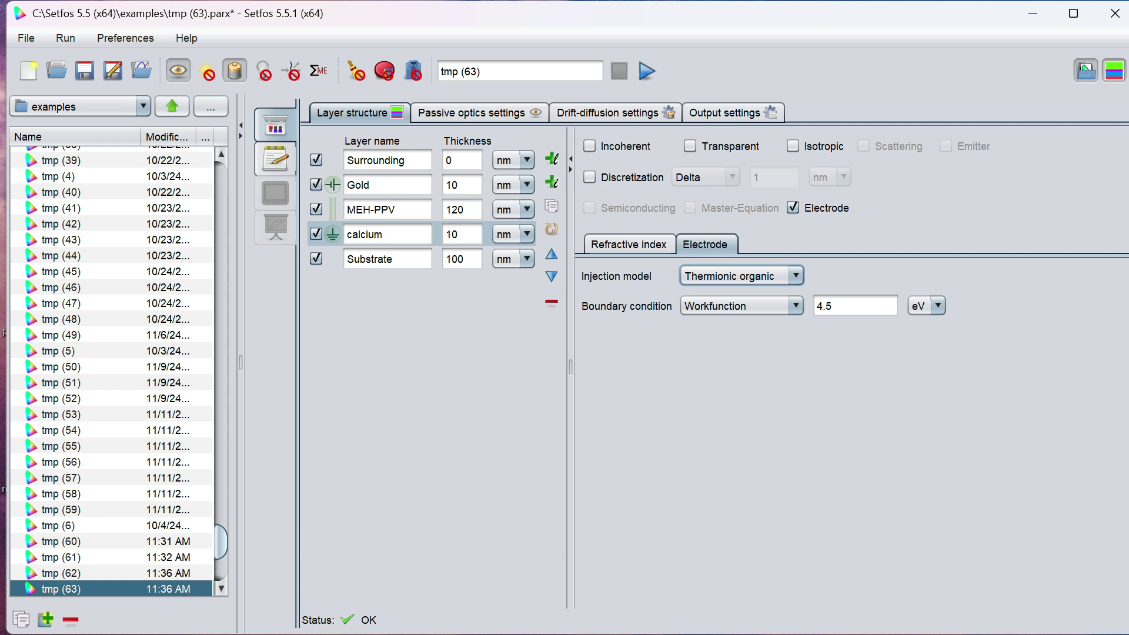
triple_click(854, 306)
key("BackSpace")
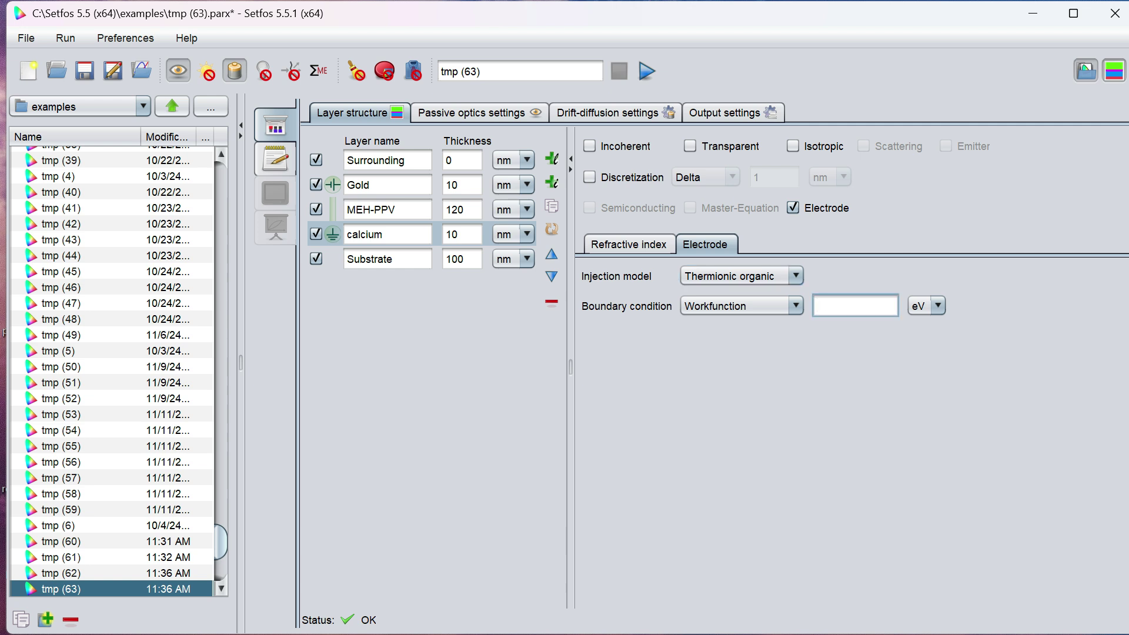
type("3.3")
key("Return")
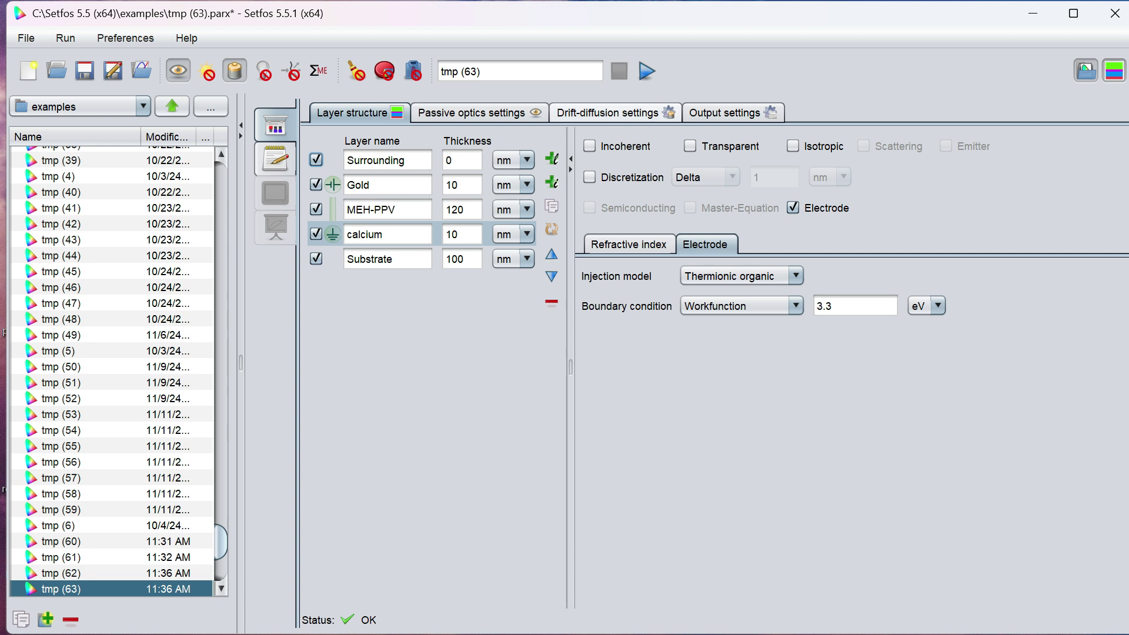
- Set the drift-diffusion mode to Transient and enable the transient electrical signal
left_click(615, 113)
left_click(403, 170)
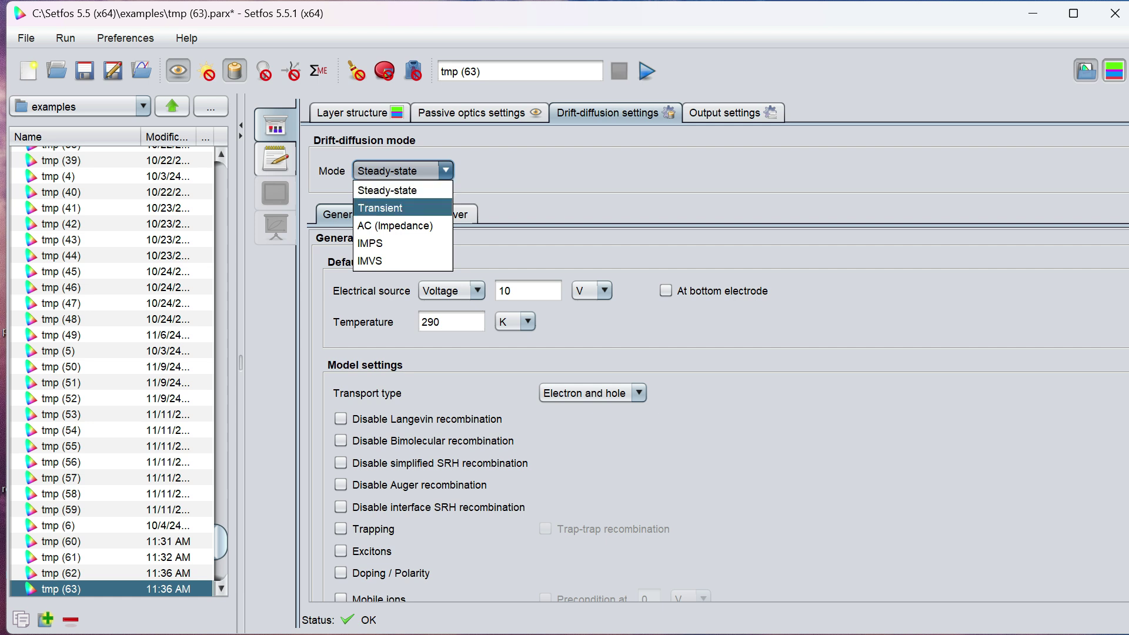
left_click(380, 207)
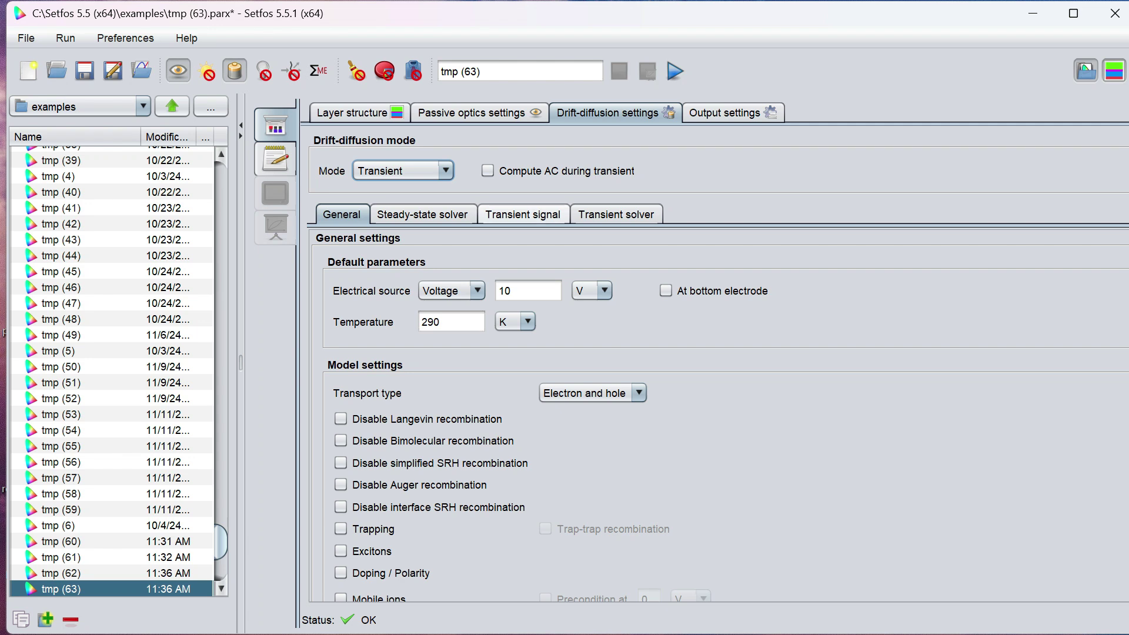
left_click(523, 214)
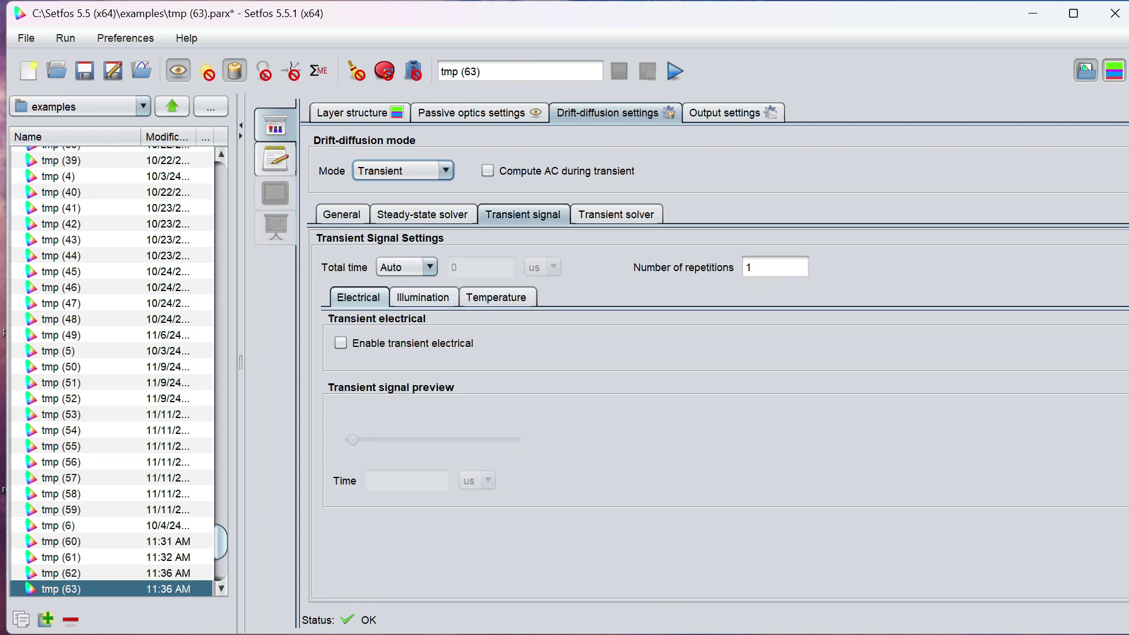
left_click(341, 343)
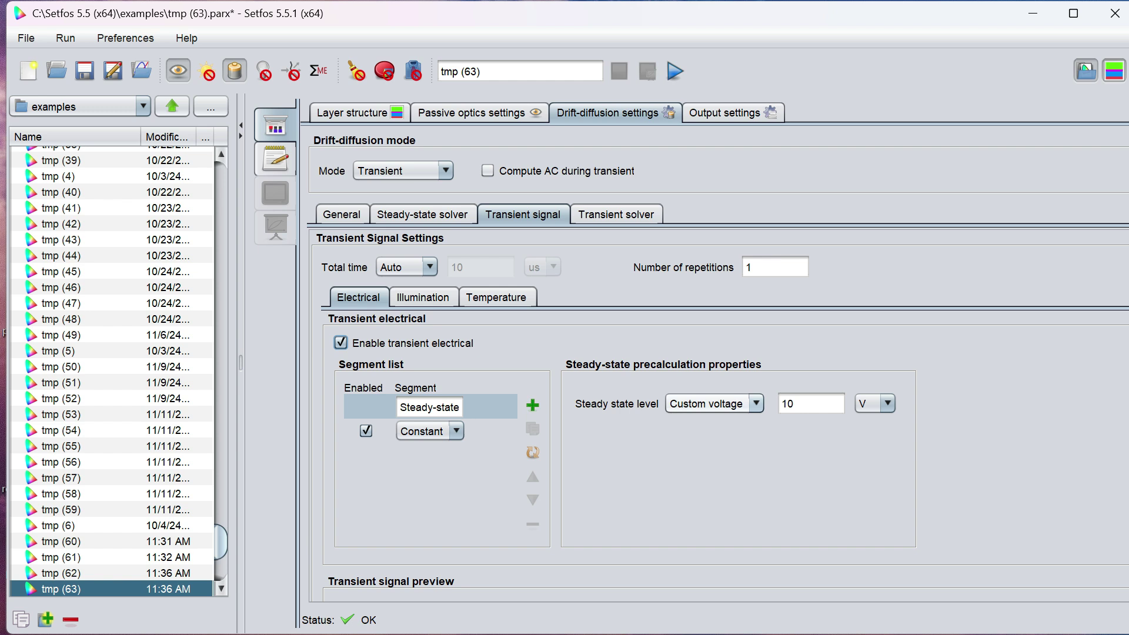
- Set the custom voltage of the steady-state precalculation level to 0 V
left_click(810, 404)
key("BackSpace")
key("BackSpace")
type("0")
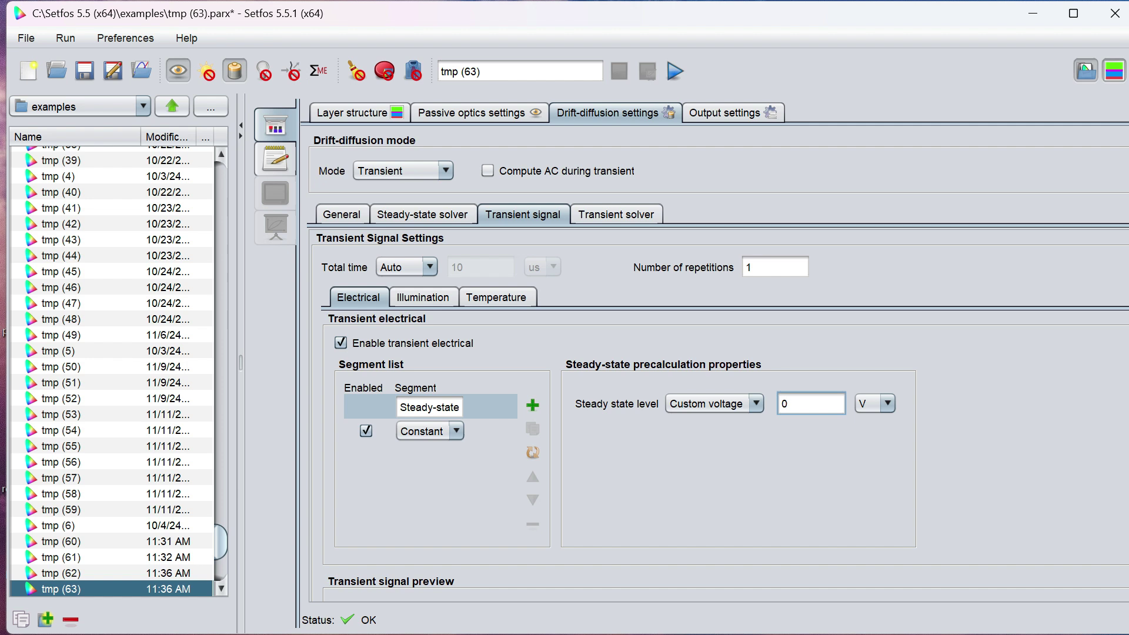
- Add two more segments after the first constant segment of the transient electrical signal
left_click(488, 429)
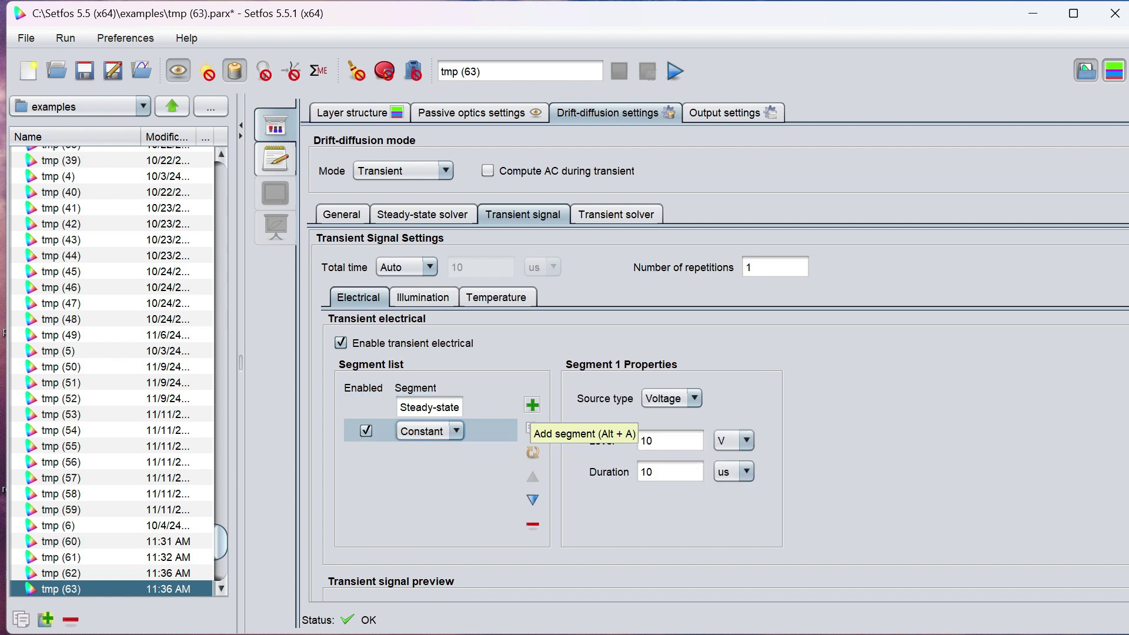
left_click(532, 405)
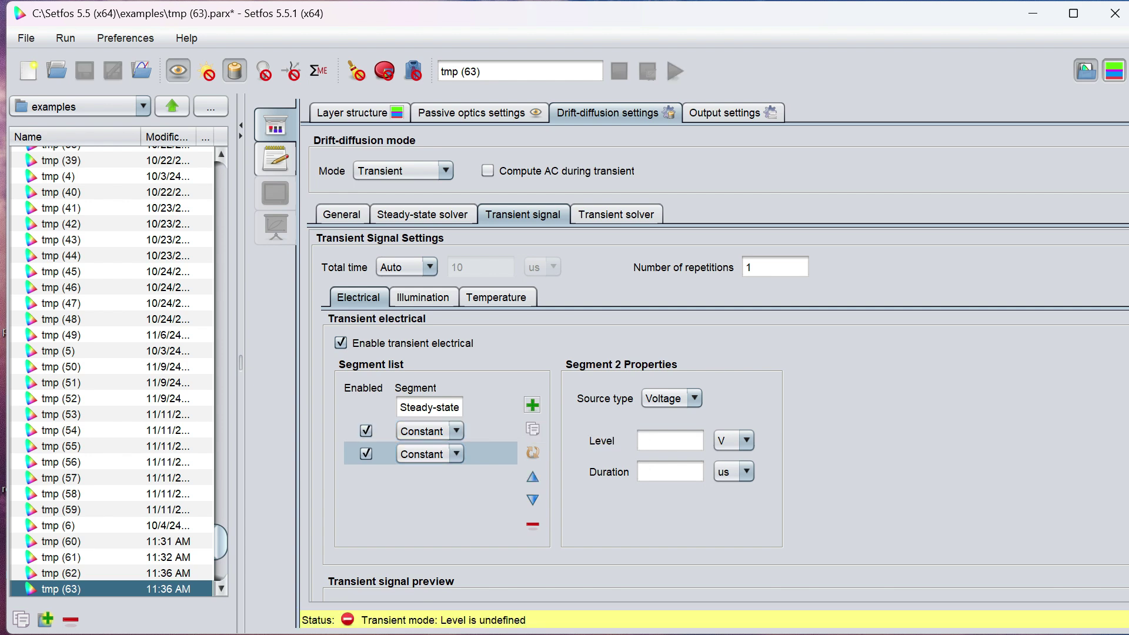
left_click(532, 405)
- Give the first constant segment of the transient electrical signal a level of 0 V and a duration of 50 us
left_click(456, 430)
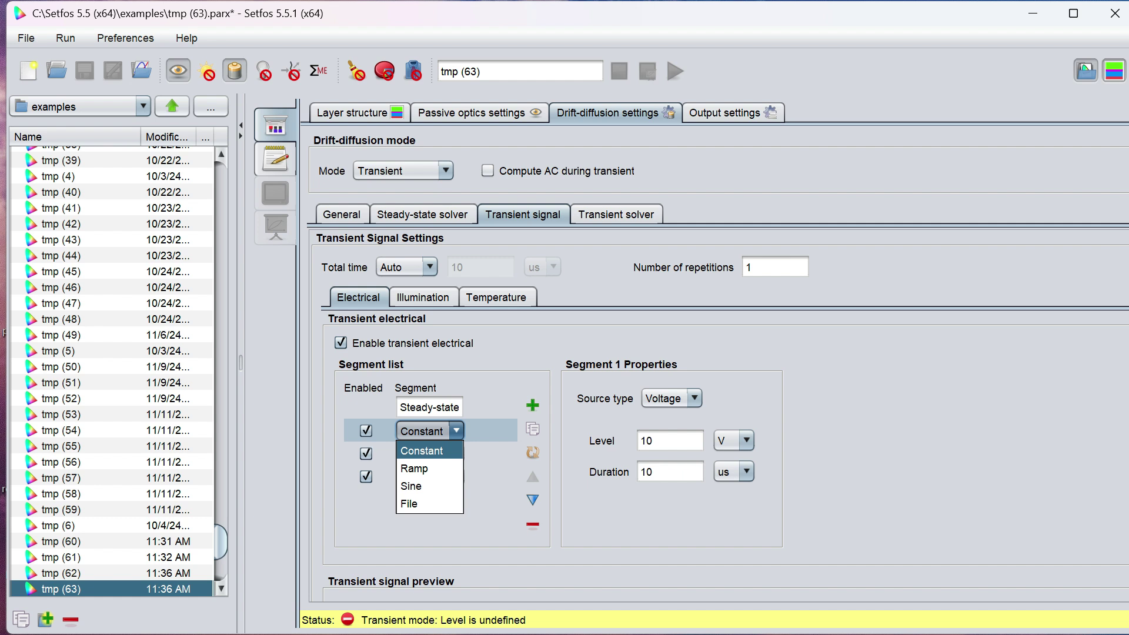
left_click(421, 453)
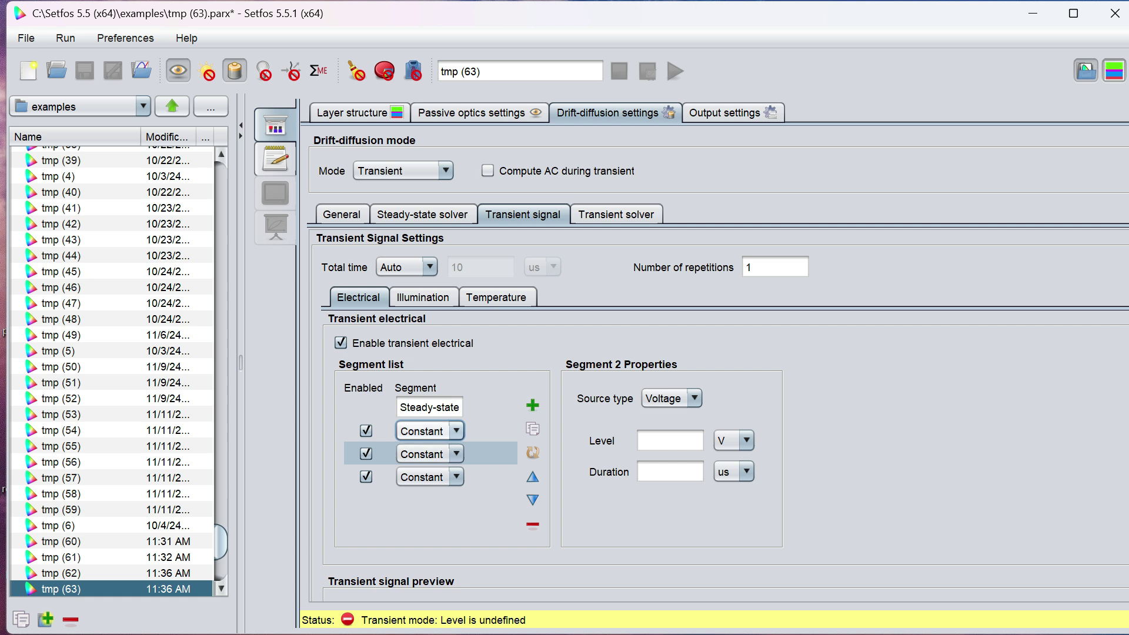
left_click(422, 430)
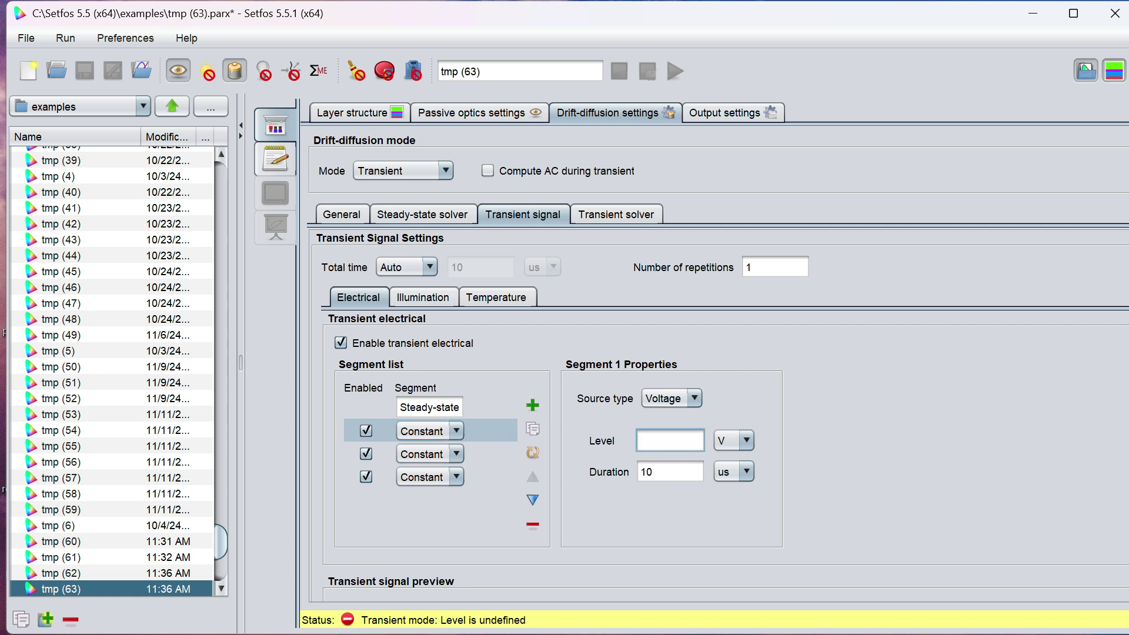
type("0")
left_click(651, 472)
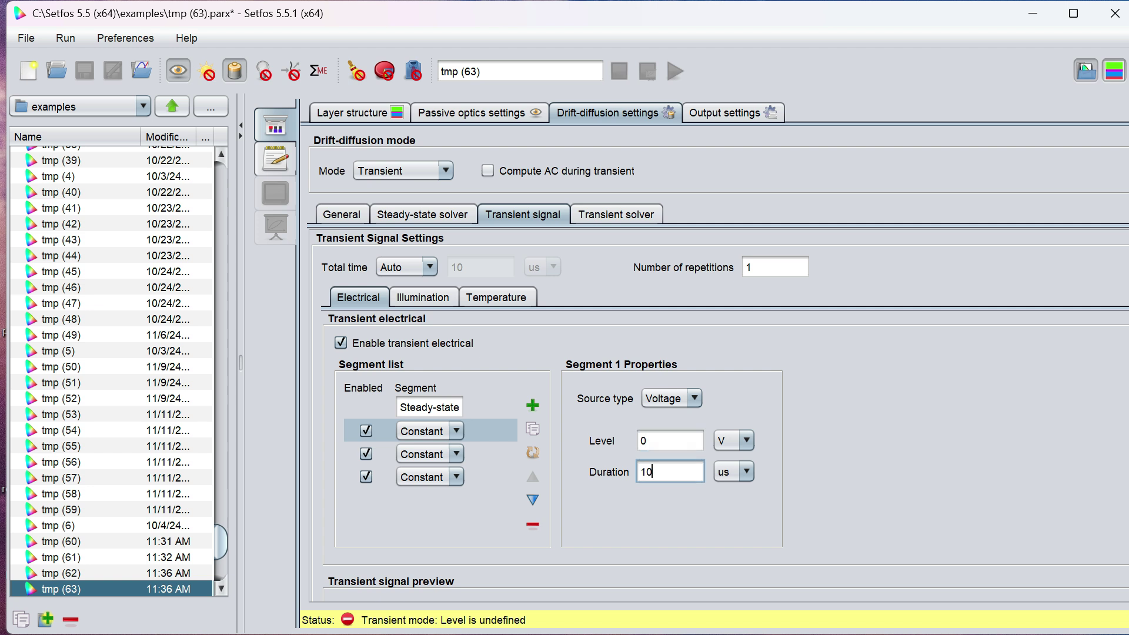
key("BackSpace")
key("BackSpace")
type("50")
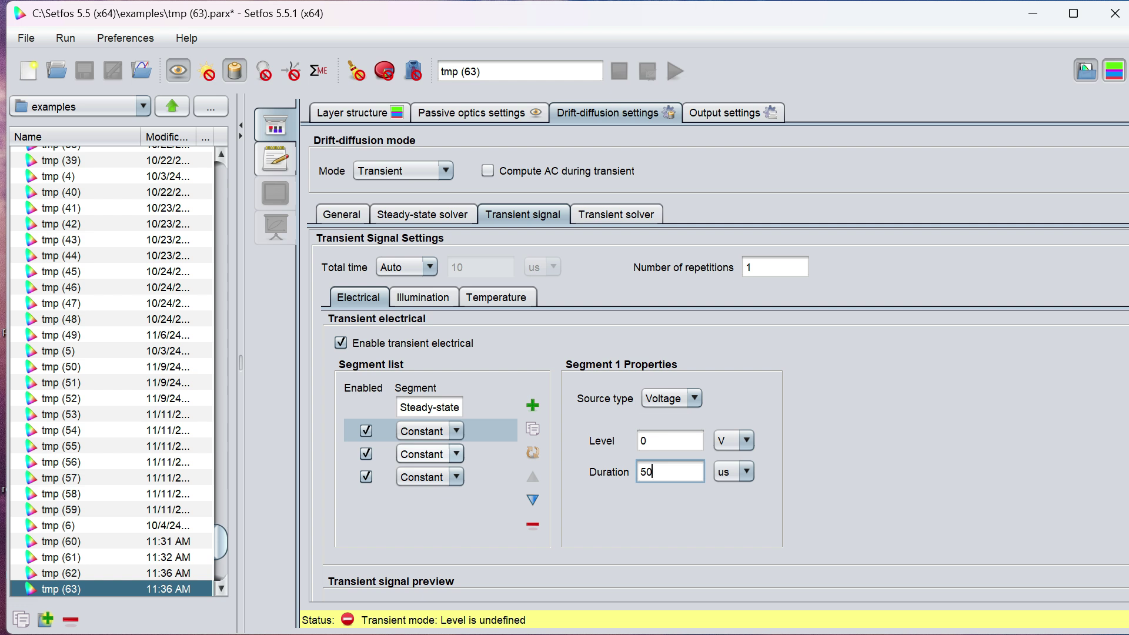
- Give the second constant segment a level of 4 V and a duration of 100 us
left_click(446, 453)
left_click(418, 470)
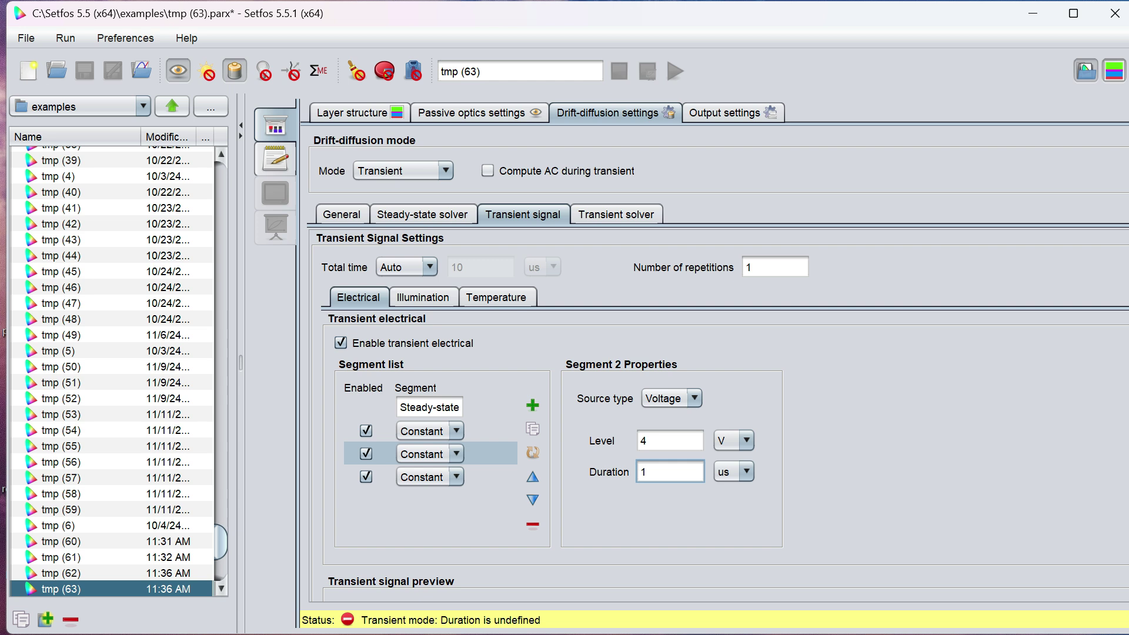
type("00")
- Give the third constant segment a level of 0 V and a duration of 150 us
left_click(456, 476)
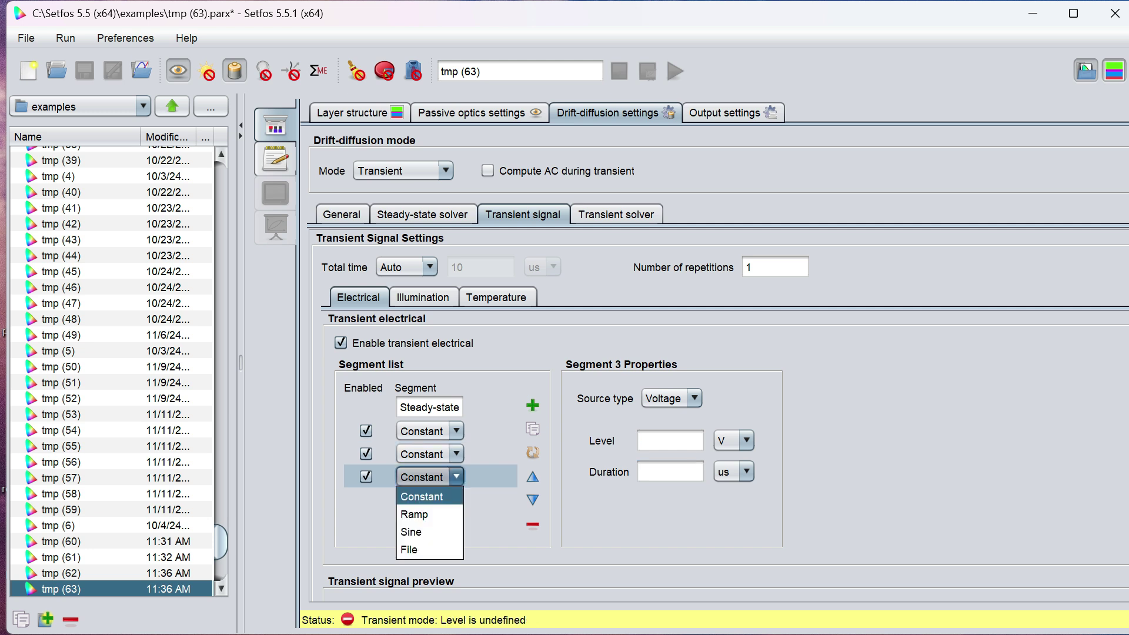
key("Return")
left_click(670, 440)
type("0")
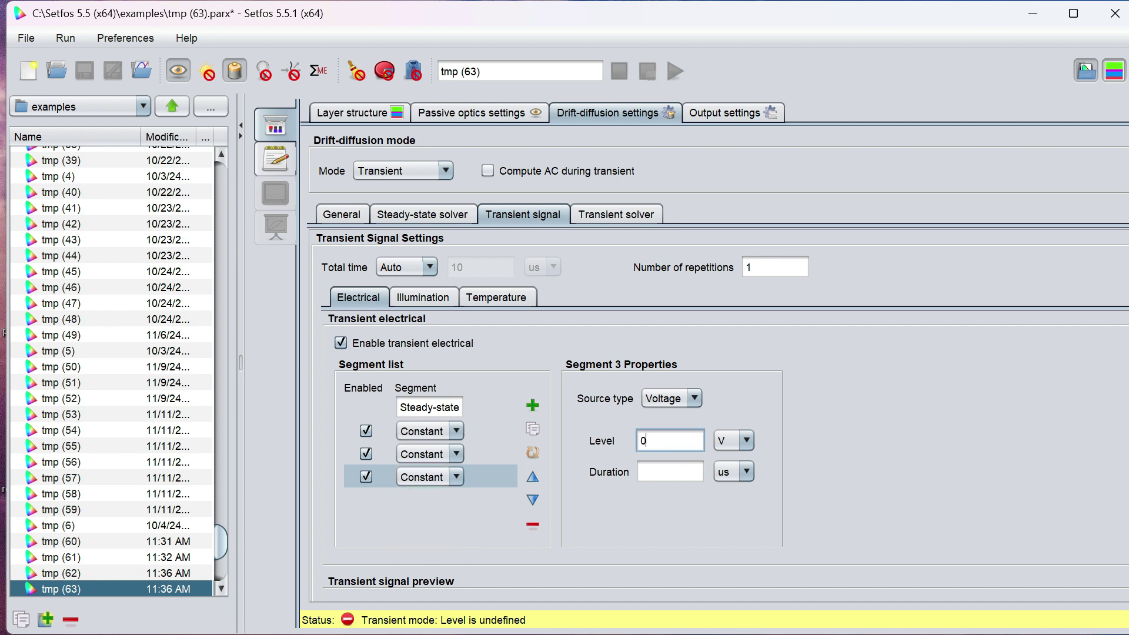
left_click(670, 471)
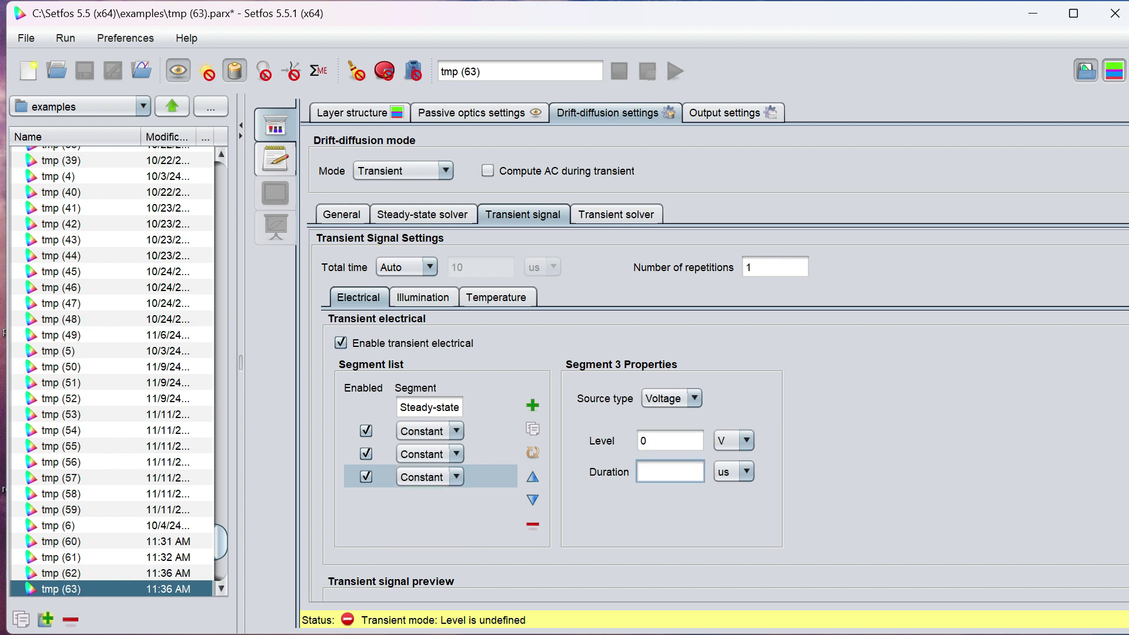
type("150")
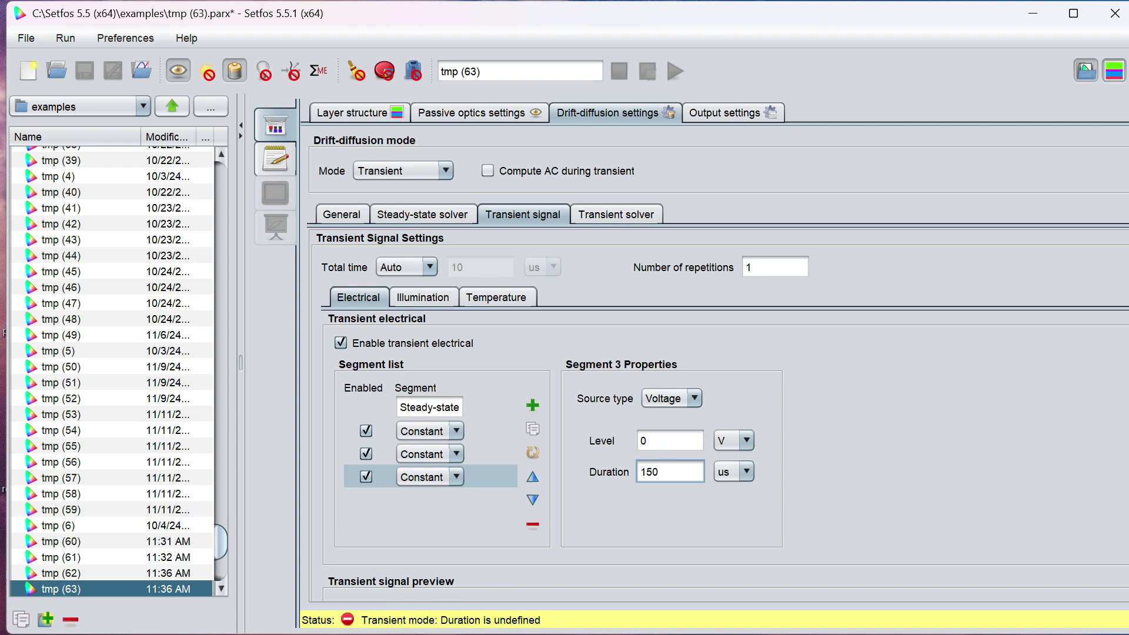
- Set the total time of the transient signal to Auto and show the signal preview with the file browser hidden
left_click(429, 431)
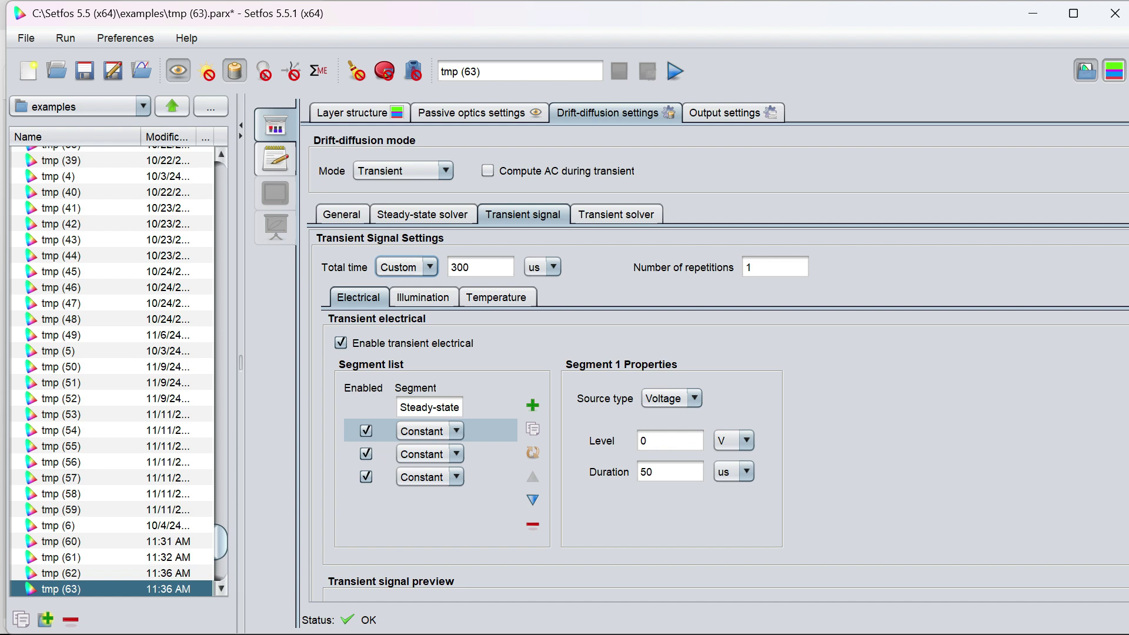
left_click(406, 266)
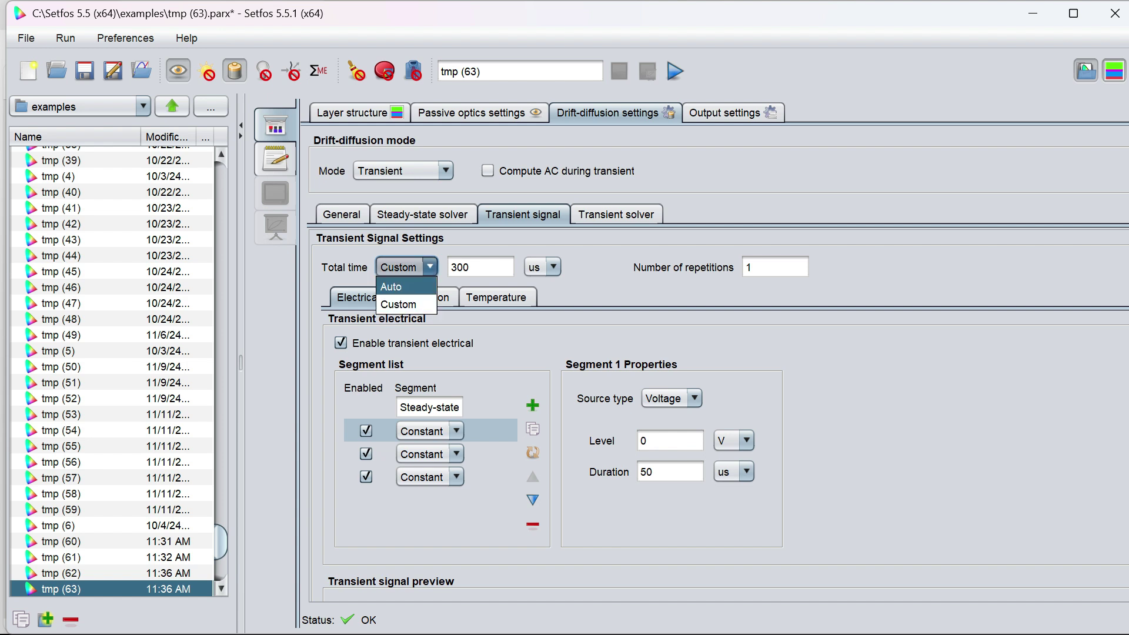
key("Return")
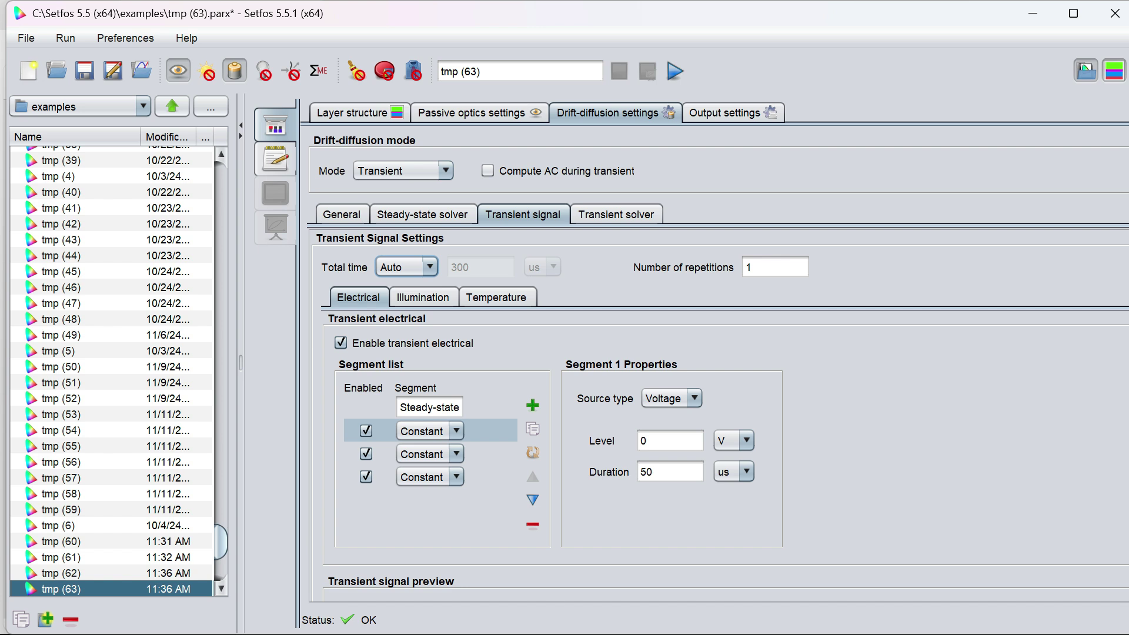
left_click(1085, 70)
left_click_drag(1119, 330, 1119, 455)
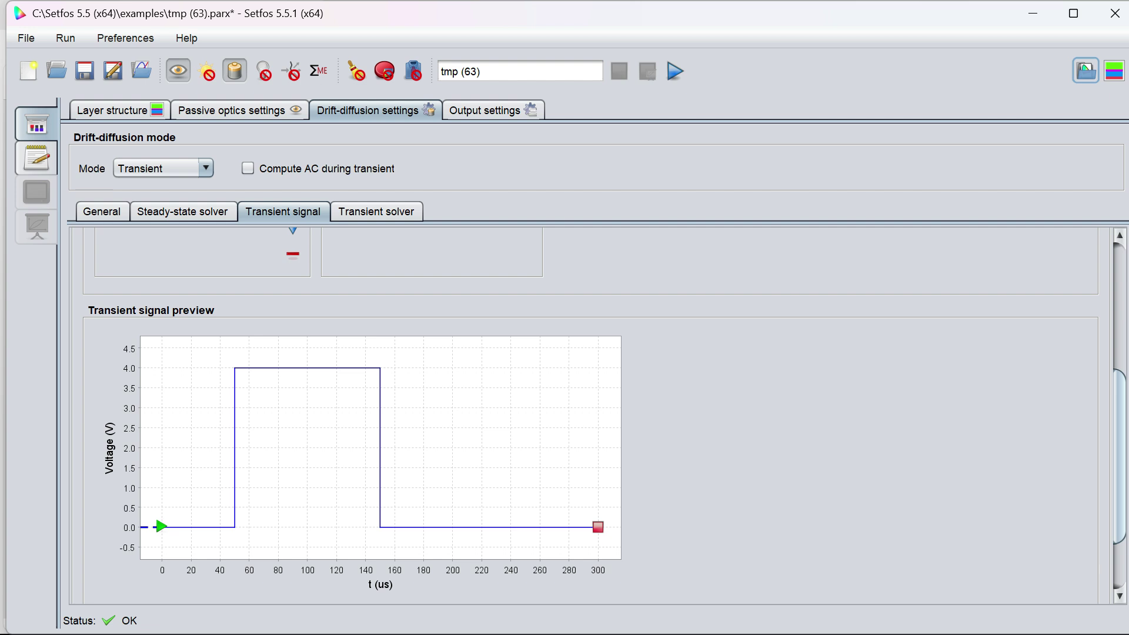
- Set the time step for exporting transients to 5 us in the transient solver settings
left_click(376, 211)
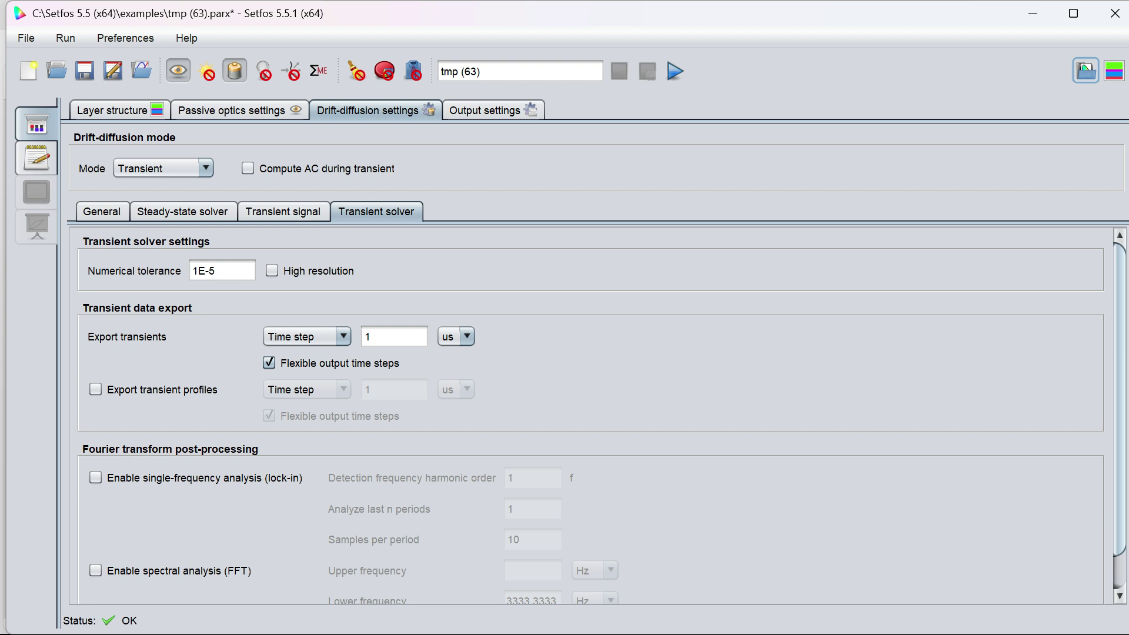
double_click(367, 336)
type("5")
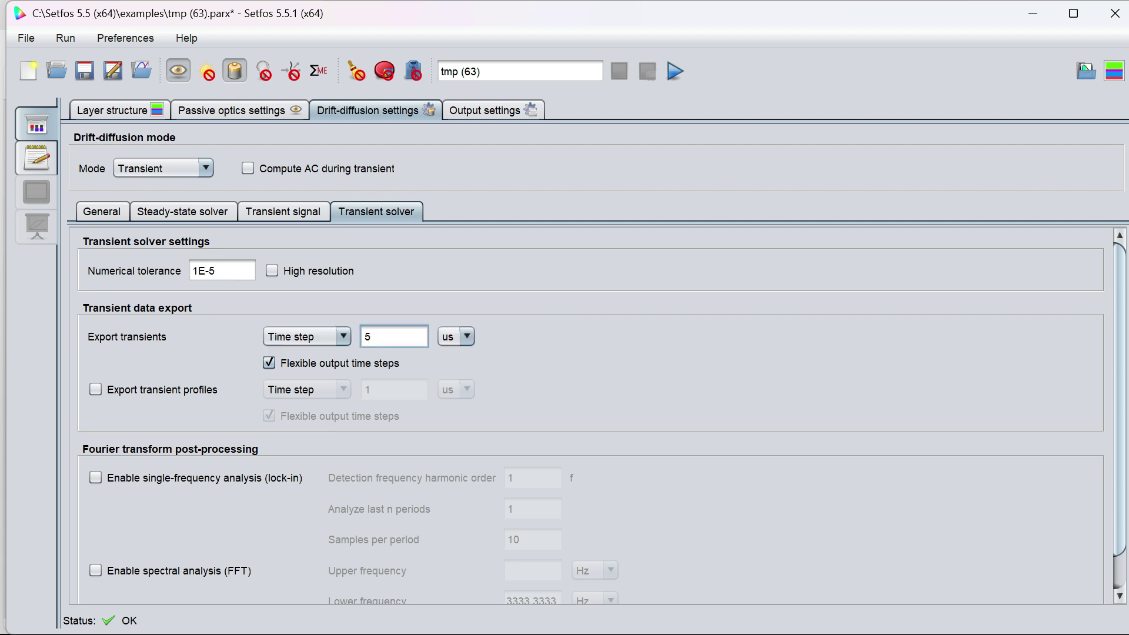
key("BackSpace")
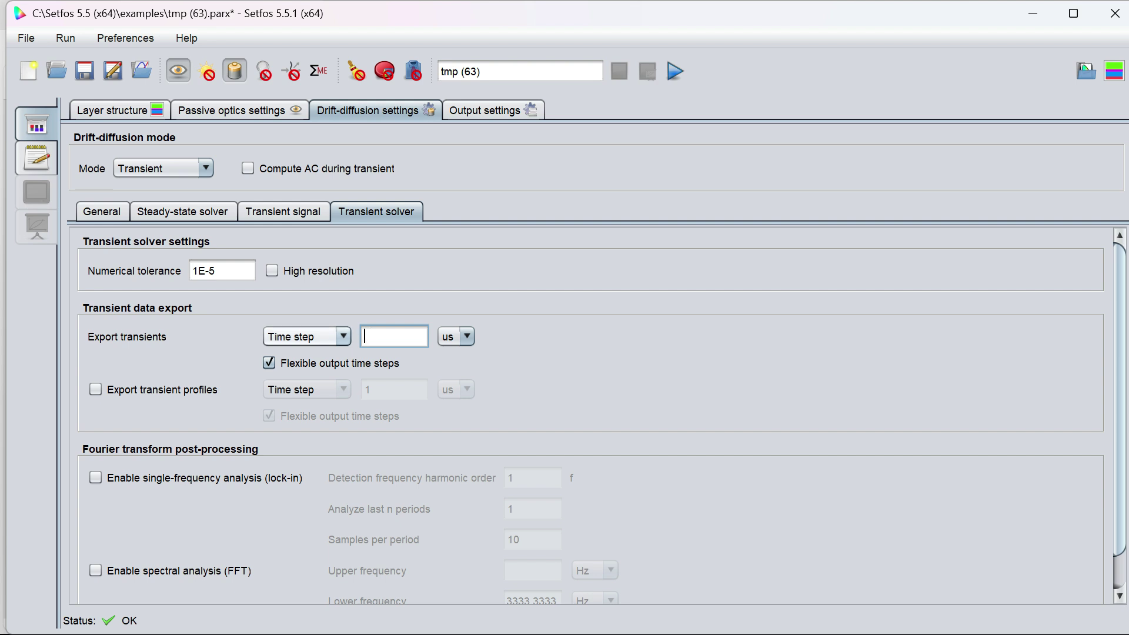
type("5")
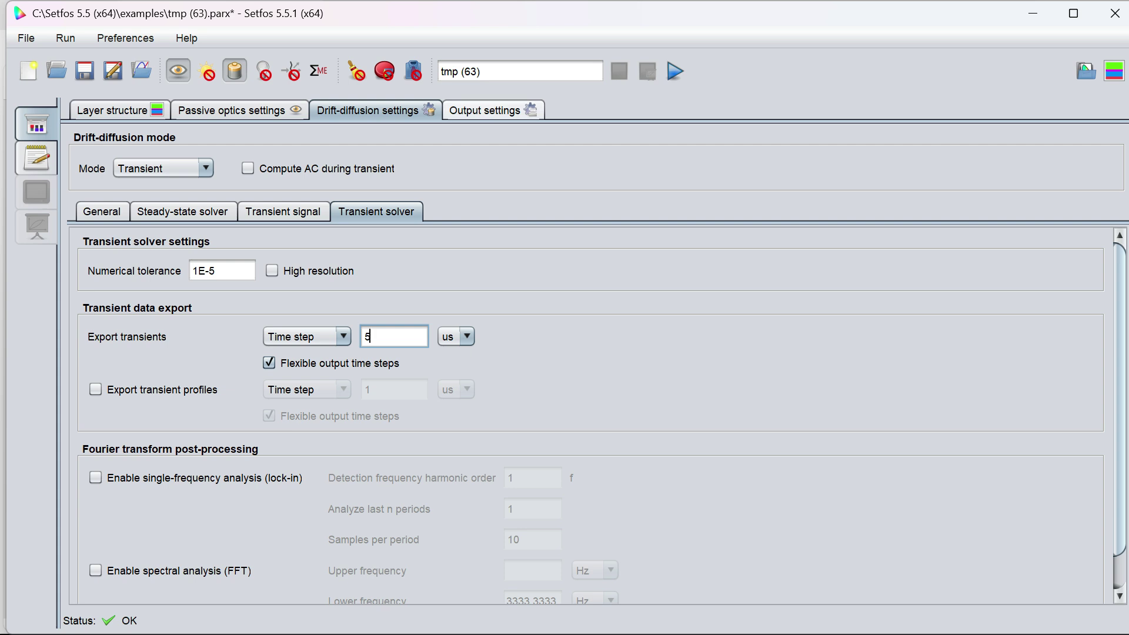
left_click(111, 110)
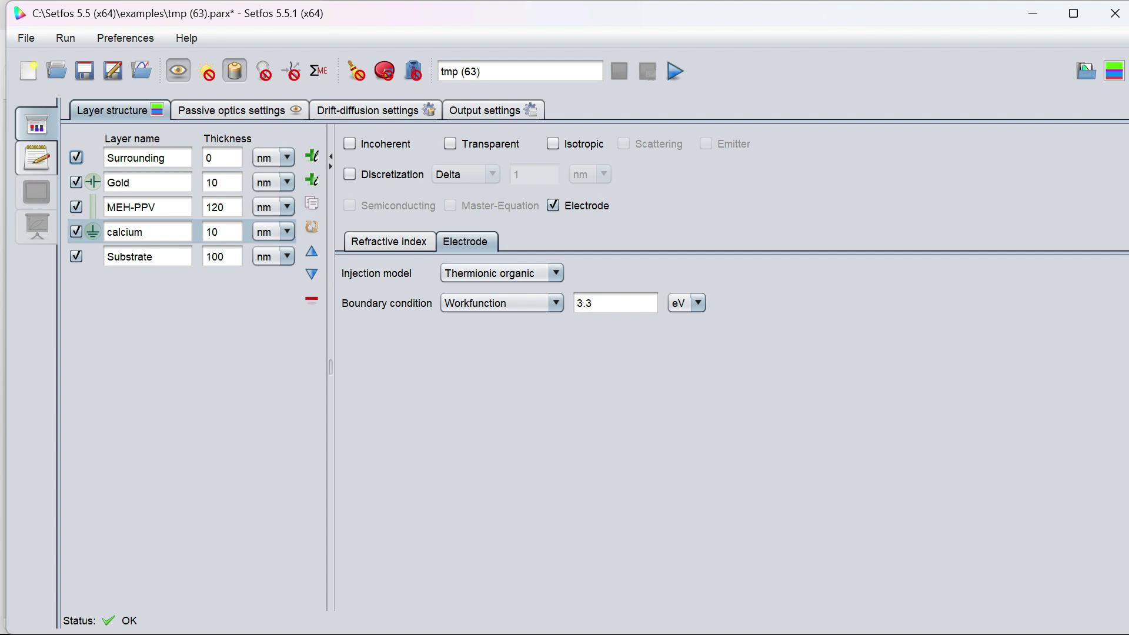
left_click(368, 110)
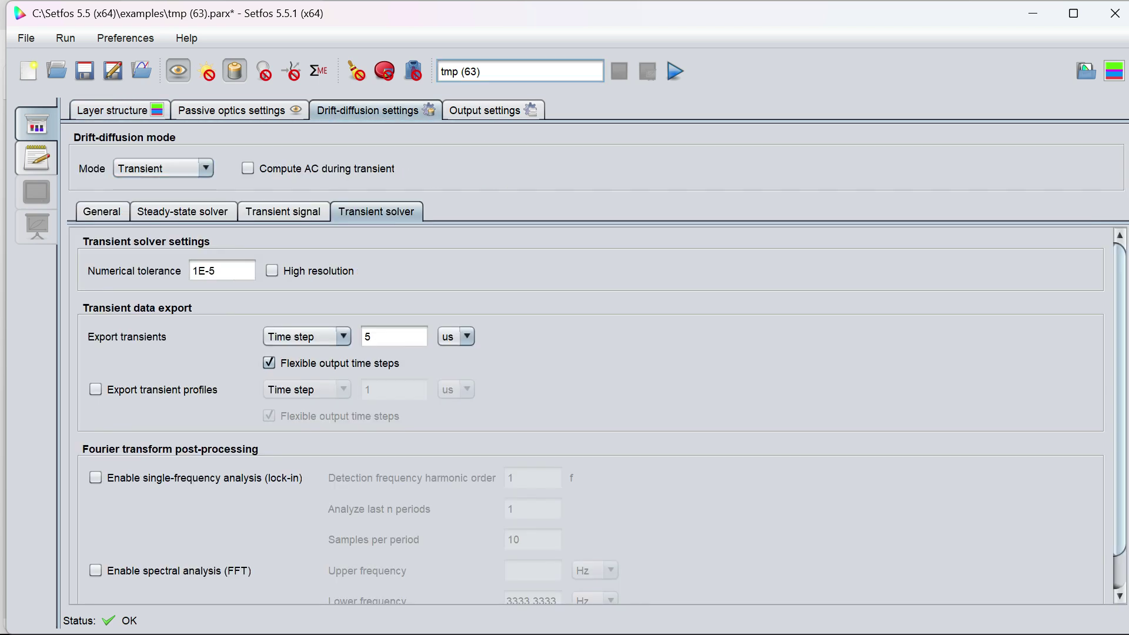
- Label the new simulation "simulatepulsedcurrentoperation"
key("BackSpace")
key("BackSpace")
key("BackSpace")
key("BackSpace")
key("BackSpace")
key("BackSpace")
key("BackSpace")
key("BackSpace")
type("simulatepulsedcurrento")
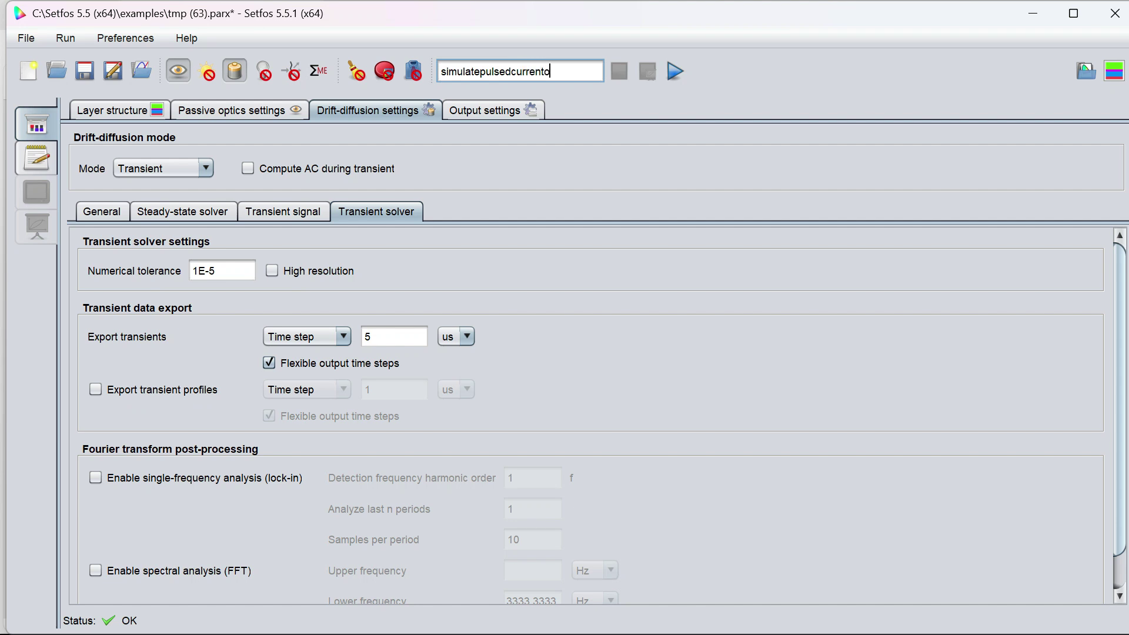
type("peration")
- Shorten the simulation label to "spco"
key("BackSpace")
key("BackSpace")
key("BackSpace")
key("BackSpace")
key("BackSpace")
key("BackSpace")
key("BackSpace")
key("BackSpace")
key("BackSpace")
key("BackSpace")
key("BackSpace")
key("BackSpace")
key("BackSpace")
key("BackSpace")
key("BackSpace")
key("BackSpace")
key("BackSpace")
key("BackSpace")
key("BackSpace")
key("BackSpace")
key("BackSpace")
key("BackSpace")
key("BackSpace")
key("BackSpace")
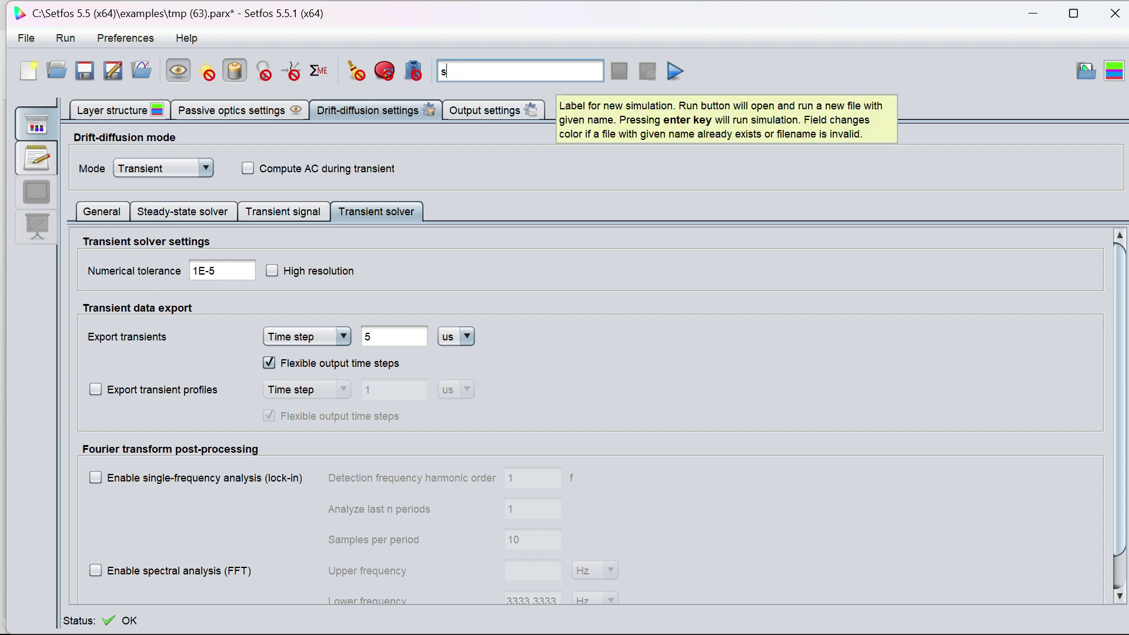
type("pco")
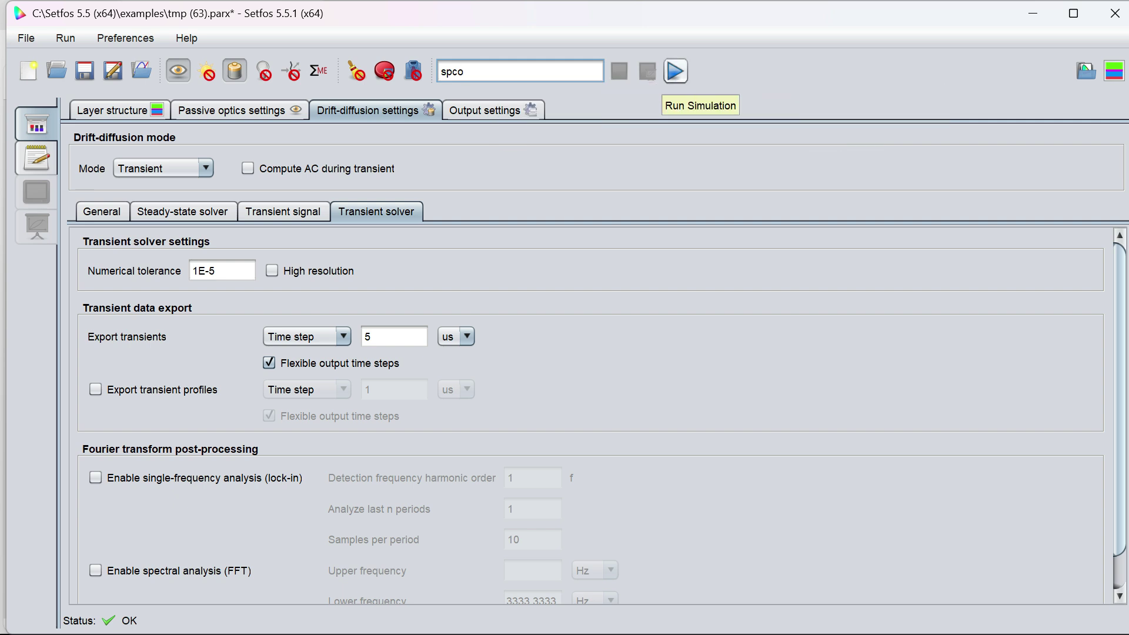
- Run the simulation and show the file browser
left_click(675, 71)
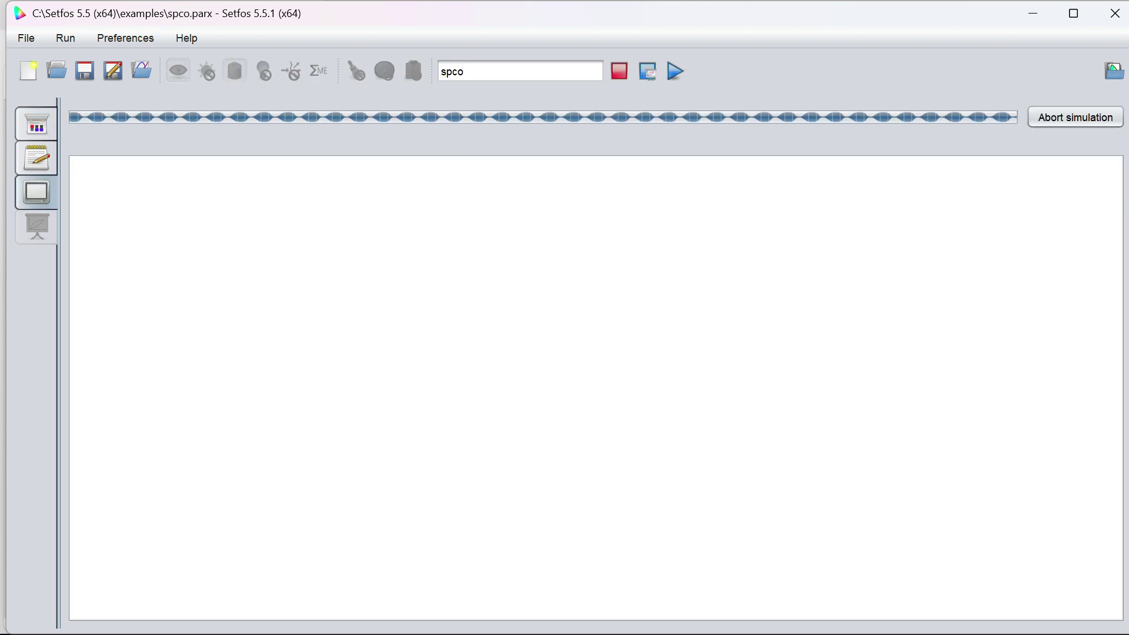
left_click(1114, 71)
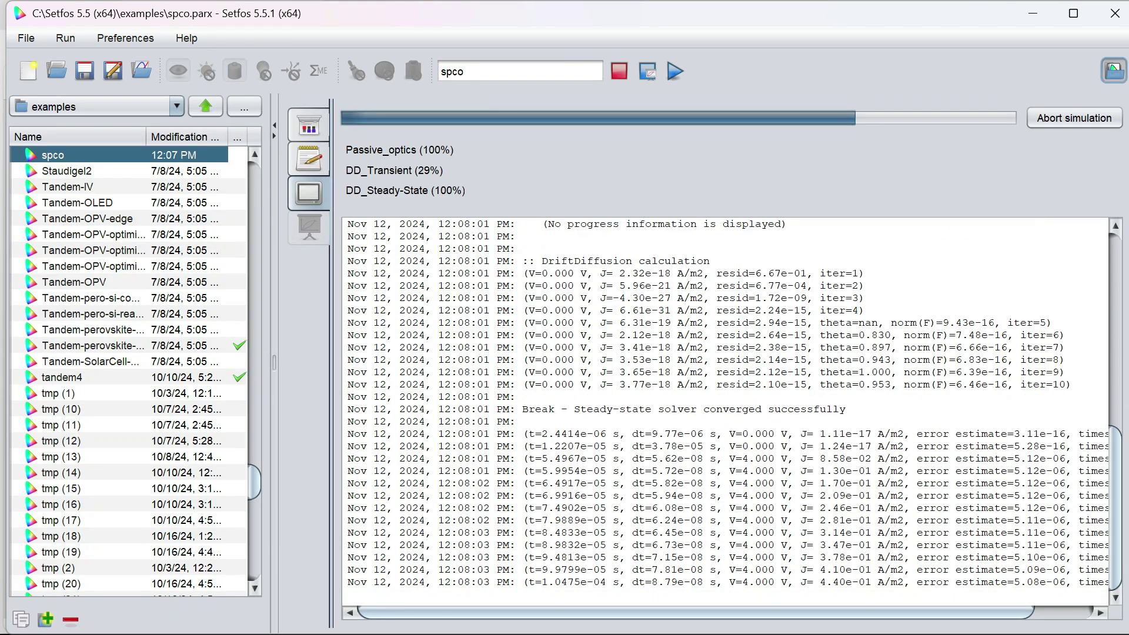